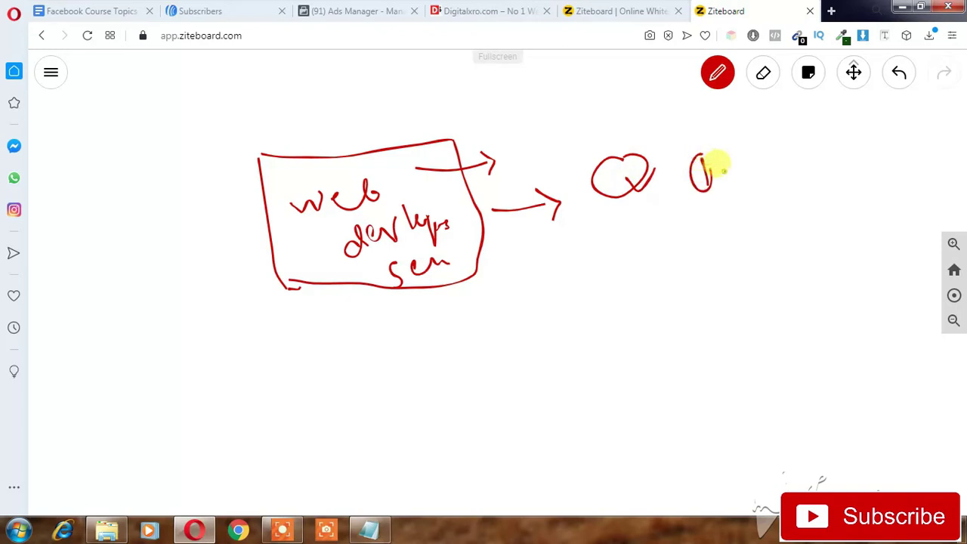
- Write short notes below the two small circles and enclose the whole group in a large freehand outline
left_click_drag(611, 240, 650, 257)
left_click_drag(660, 240, 663, 255)
left_click(718, 235)
left_click_drag(726, 227, 753, 228)
mouse_move(803, 145)
left_mouse_down()
mouse_move(570, 195)
mouse_move(743, 219)
mouse_move(764, 122)
left_mouse_up()
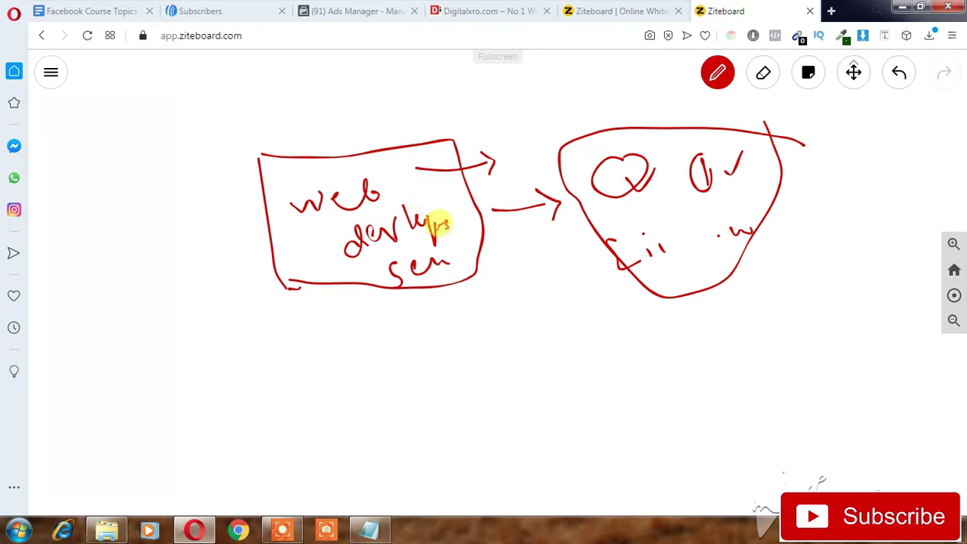
- Link the large outline to a short label with a check mark, and draw an arrow from the outline back to the web developers box
left_click_drag(756, 169, 795, 167)
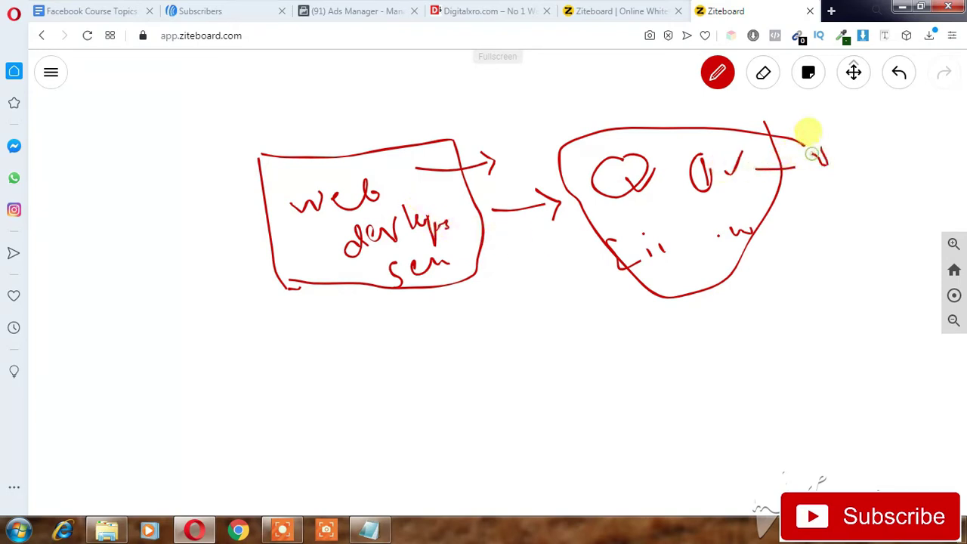
left_click_drag(839, 142, 813, 179)
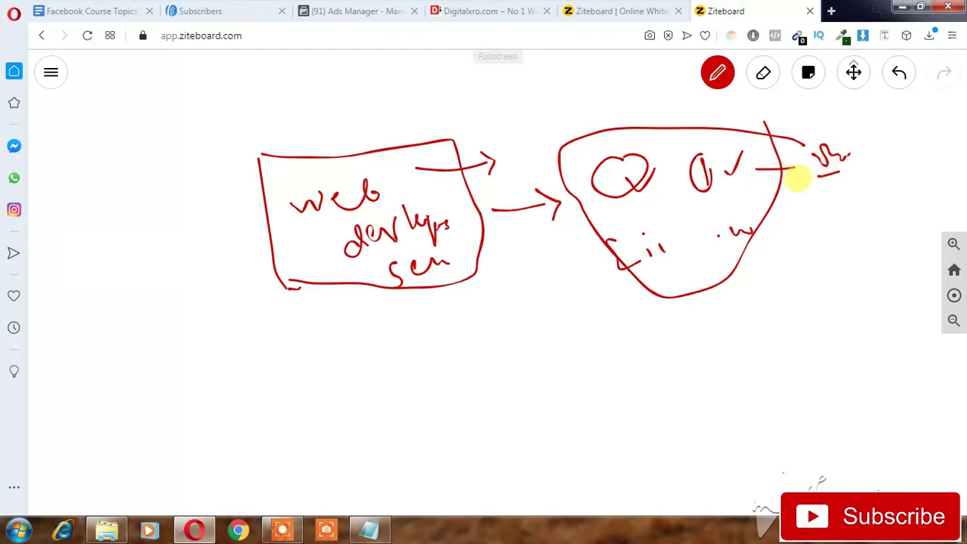
left_click_drag(800, 214, 861, 159)
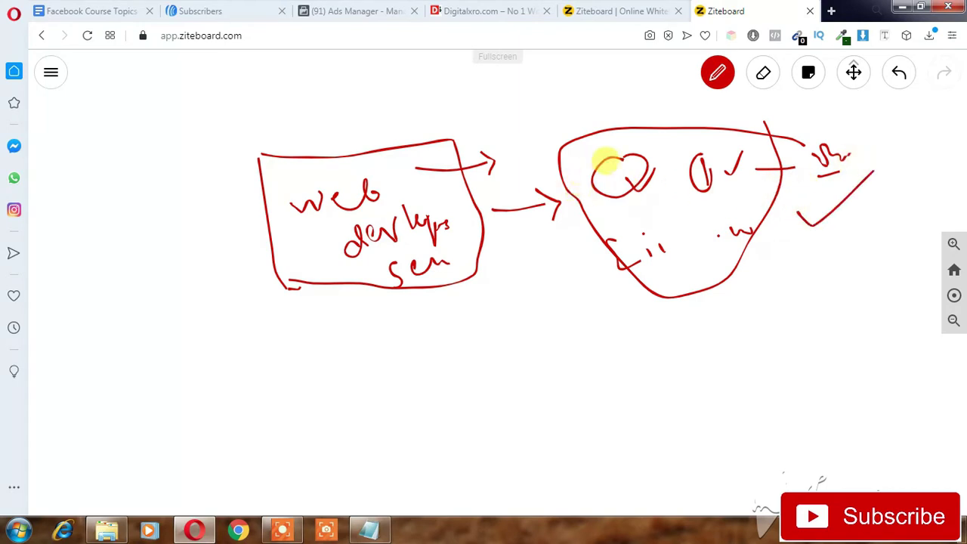
left_click_drag(494, 238, 605, 242)
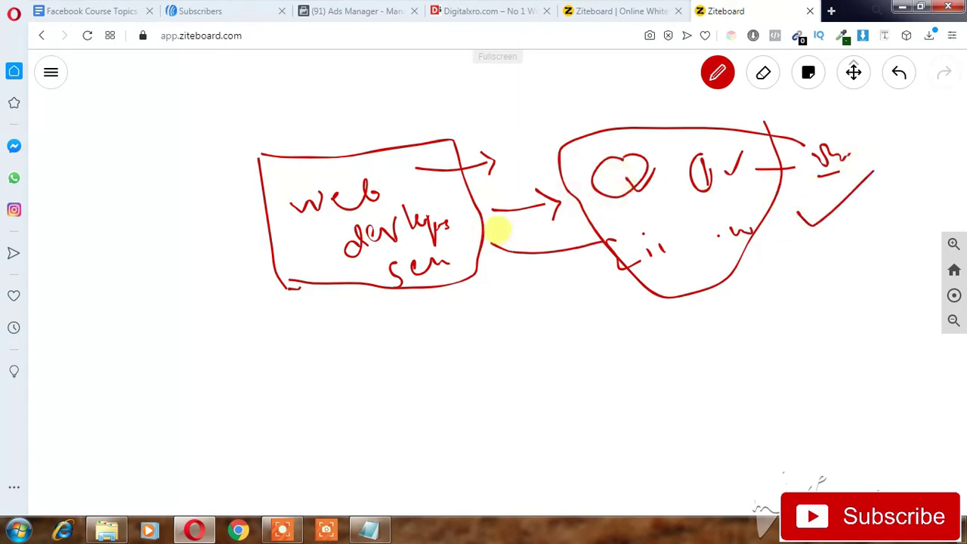
mouse_move(507, 235)
left_mouse_down()
mouse_move(494, 244)
mouse_move(501, 257)
left_mouse_up()
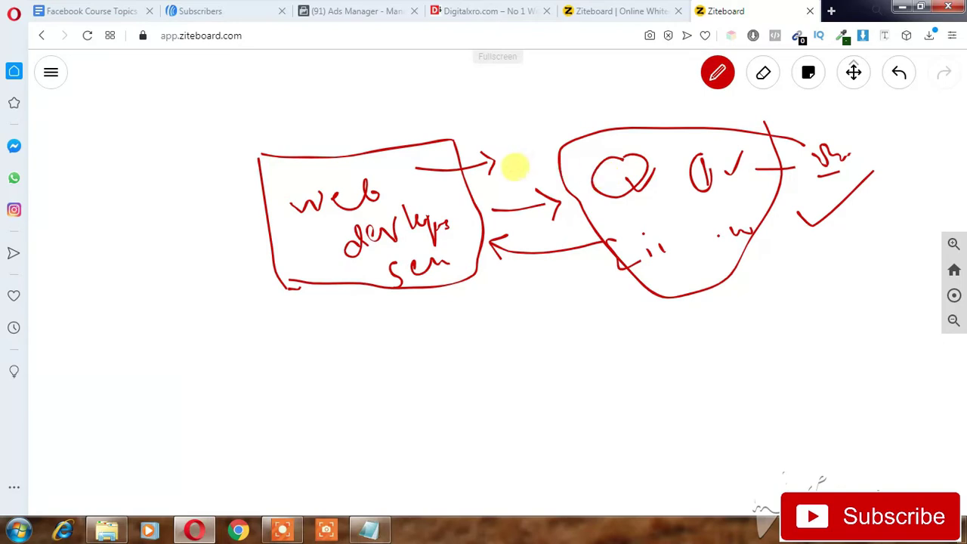
- Draw an arrow with a letter below it into the web developers box, and write "D-R-25-40" above with a note and arrow
mouse_move(194, 229)
left_mouse_down()
mouse_move(249, 223)
mouse_move(269, 233)
left_mouse_up()
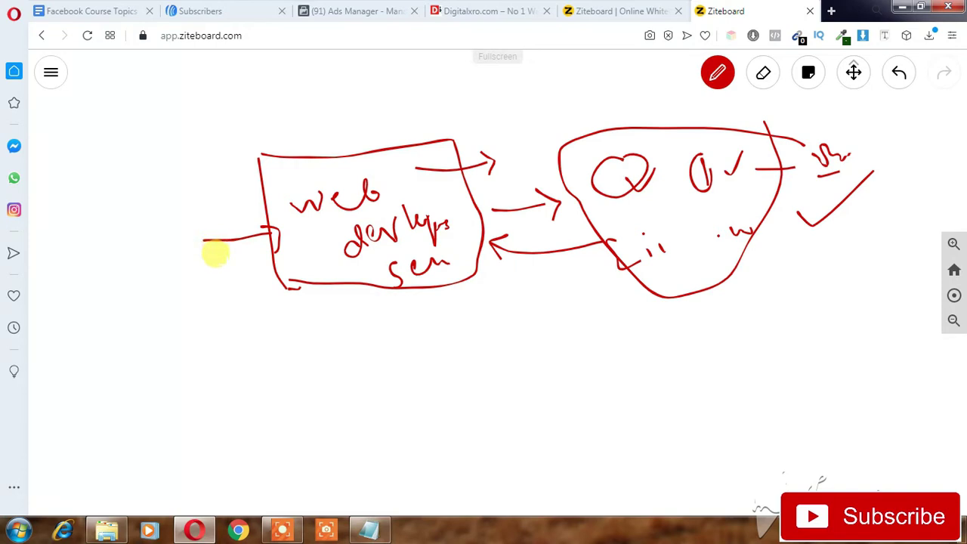
mouse_move(228, 261)
left_mouse_down()
mouse_move(238, 289)
mouse_move(259, 276)
left_mouse_up()
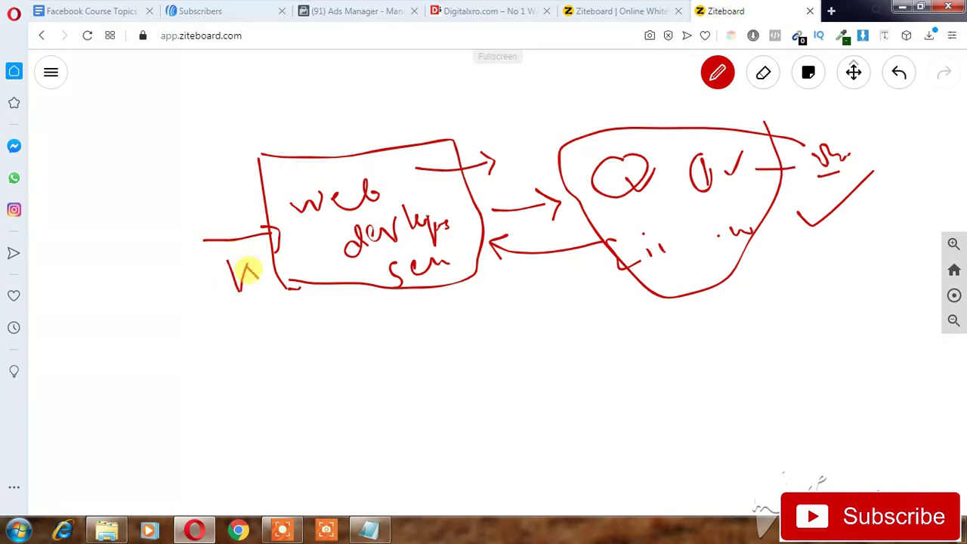
mouse_move(67, 182)
left_mouse_down()
mouse_move(81, 156)
mouse_move(70, 188)
mouse_move(121, 165)
mouse_move(136, 139)
mouse_move(159, 162)
mouse_move(186, 148)
mouse_move(197, 99)
mouse_move(200, 112)
mouse_move(249, 125)
left_mouse_up()
mouse_move(181, 179)
left_mouse_down()
mouse_move(164, 171)
mouse_move(155, 200)
mouse_move(172, 198)
mouse_move(203, 161)
mouse_move(257, 191)
left_mouse_up()
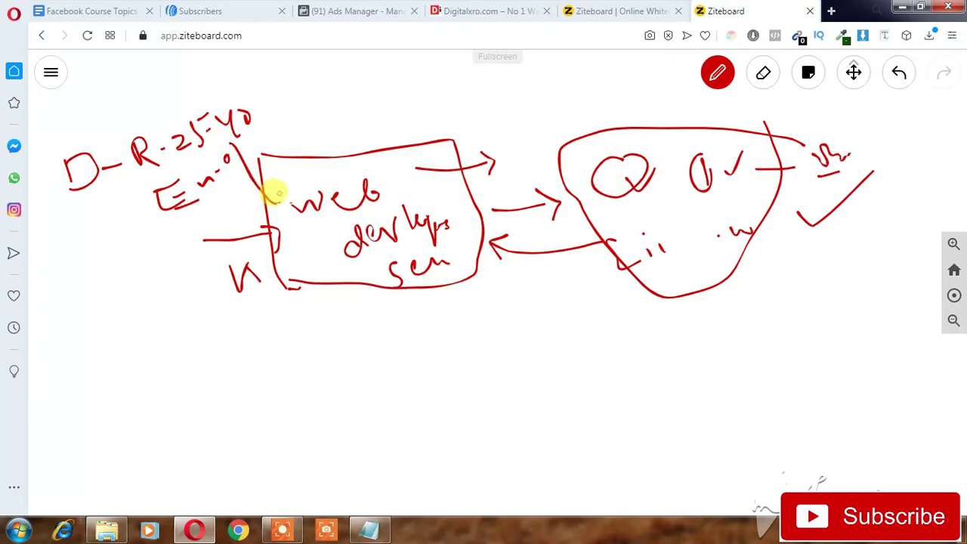
- Add a check mark and a short word beneath the "D-R-25-40" note, and run a curved arrow to an underlined "100" under the box
left_click_drag(83, 223, 209, 135)
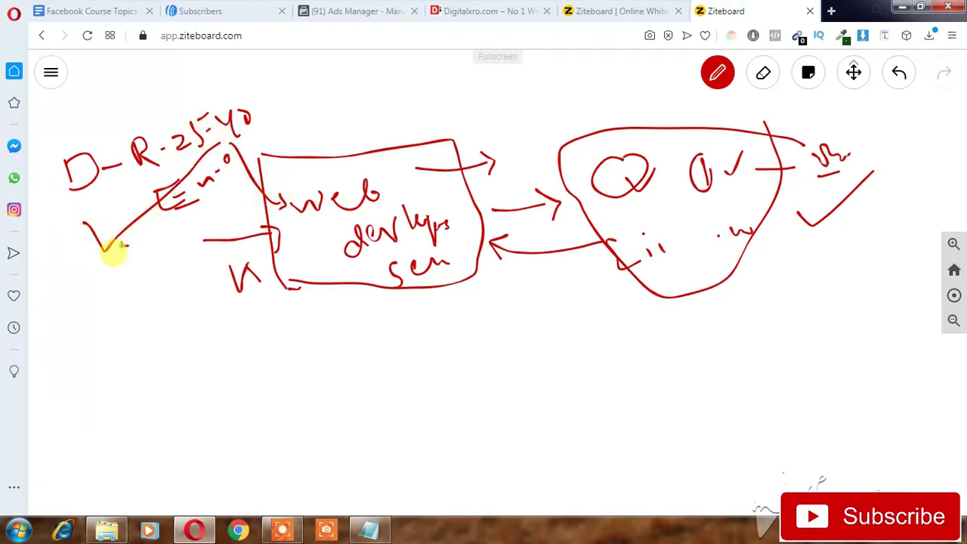
left_click_drag(125, 247, 160, 240)
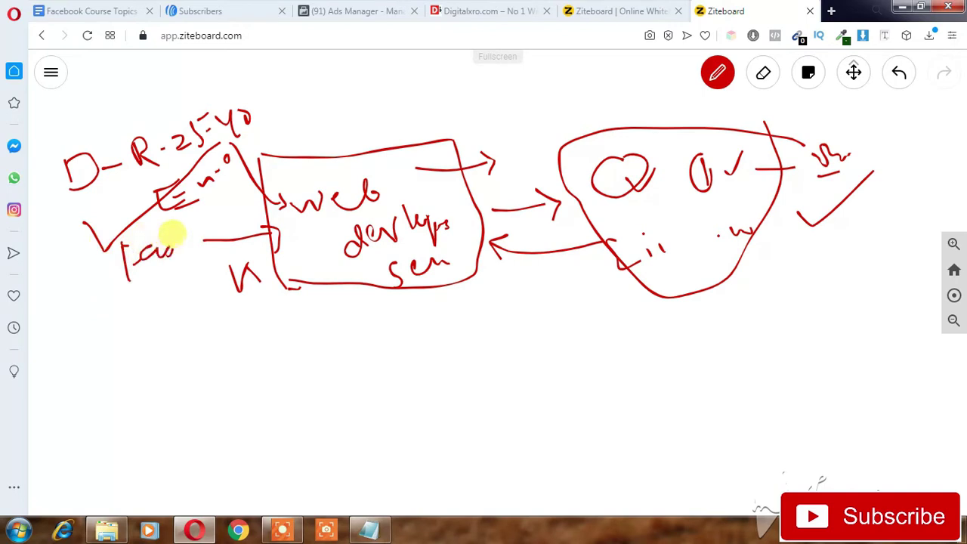
mouse_move(129, 189)
left_mouse_down()
mouse_move(129, 335)
mouse_move(264, 281)
mouse_move(270, 291)
mouse_move(328, 295)
mouse_move(309, 305)
mouse_move(335, 298)
mouse_move(310, 327)
mouse_move(336, 293)
left_mouse_up()
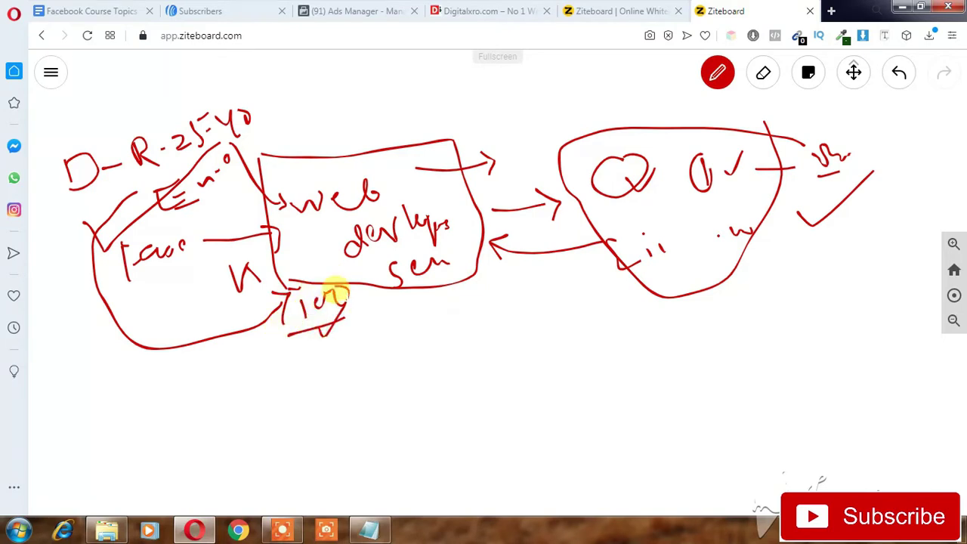
- Connect the large outline to an underlined "2000-3000" written below it, and add a check mark beside the web developers box
left_click_drag(772, 257, 616, 310)
mouse_move(516, 313)
left_mouse_down()
mouse_move(561, 332)
mouse_move(567, 309)
mouse_move(607, 293)
mouse_move(641, 324)
mouse_move(673, 287)
mouse_move(694, 286)
mouse_move(714, 301)
left_mouse_up()
left_click_drag(525, 380, 671, 338)
left_click_drag(201, 267, 248, 266)
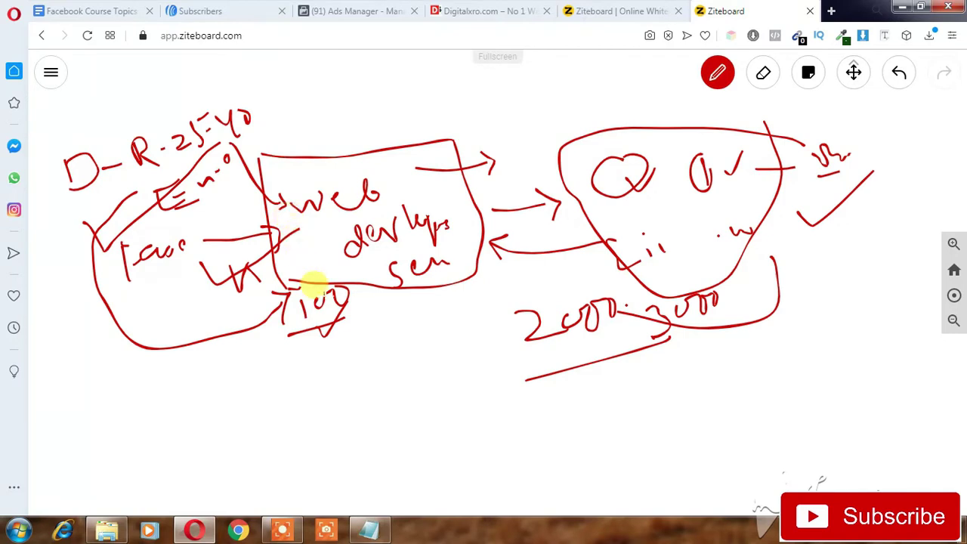
- Switch to Notepad to review the list of Facebook traffic ads topics, and minimise it
left_click(378, 528)
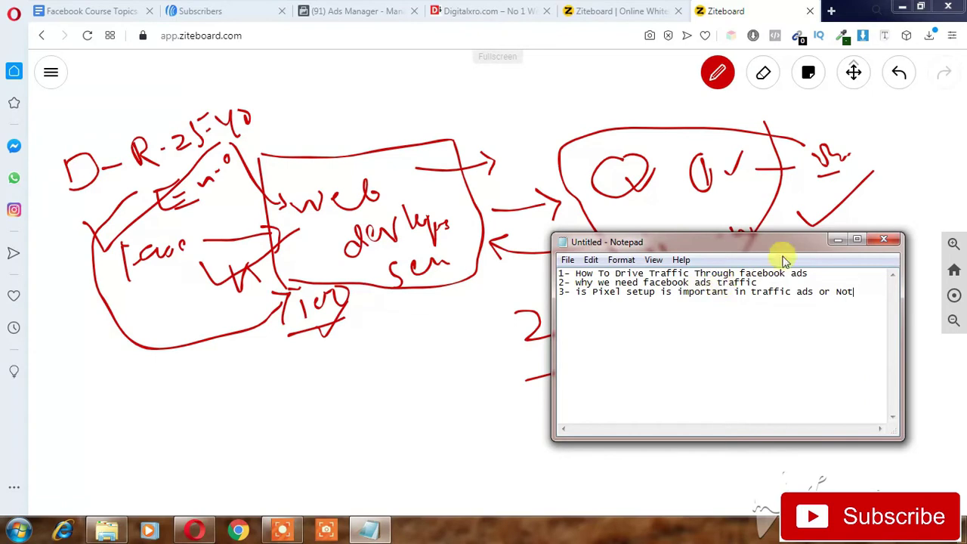
left_click(837, 239)
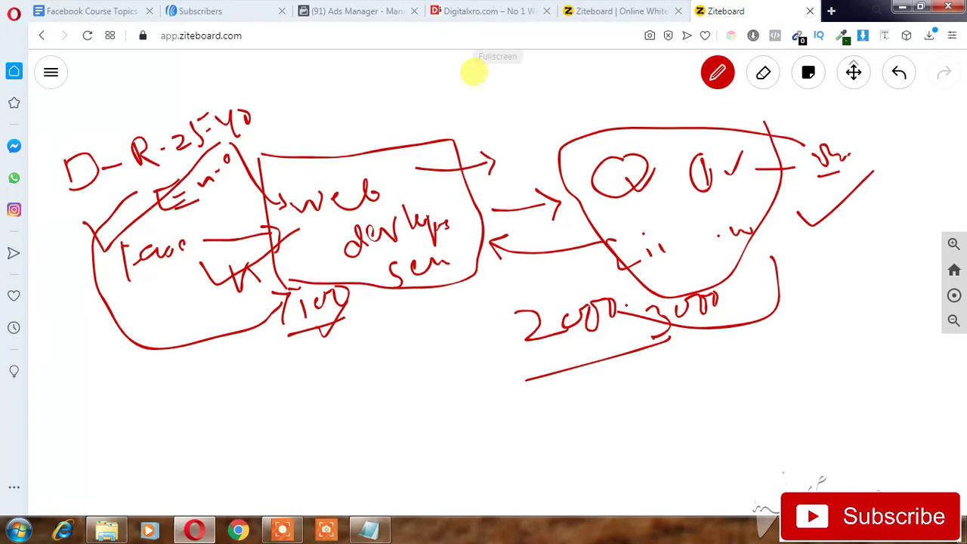
- Erase all the drawings from the whiteboard
left_click(763, 73)
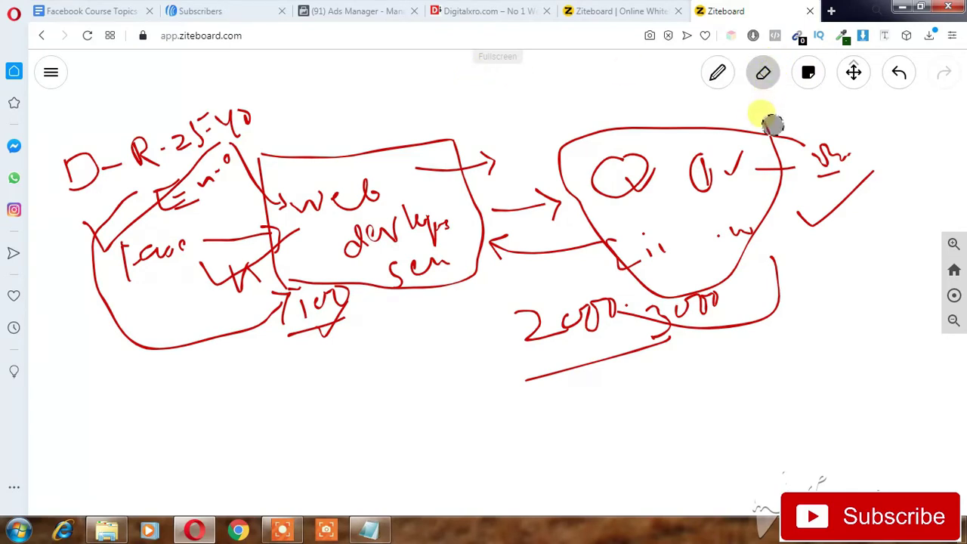
left_click(763, 78)
left_click(763, 112)
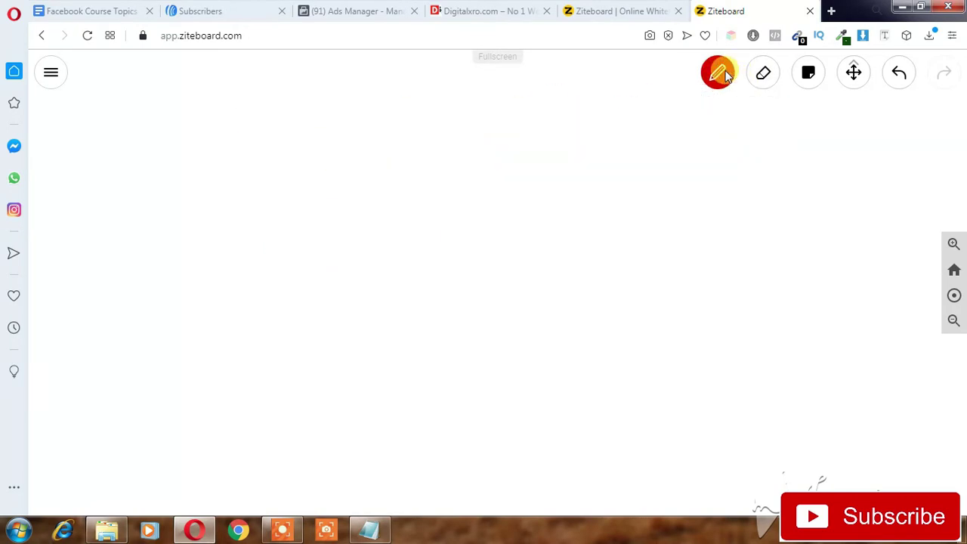
- Sketch a large red circle representing a website, with a line across its upper part and a "W" inside
left_click(718, 73)
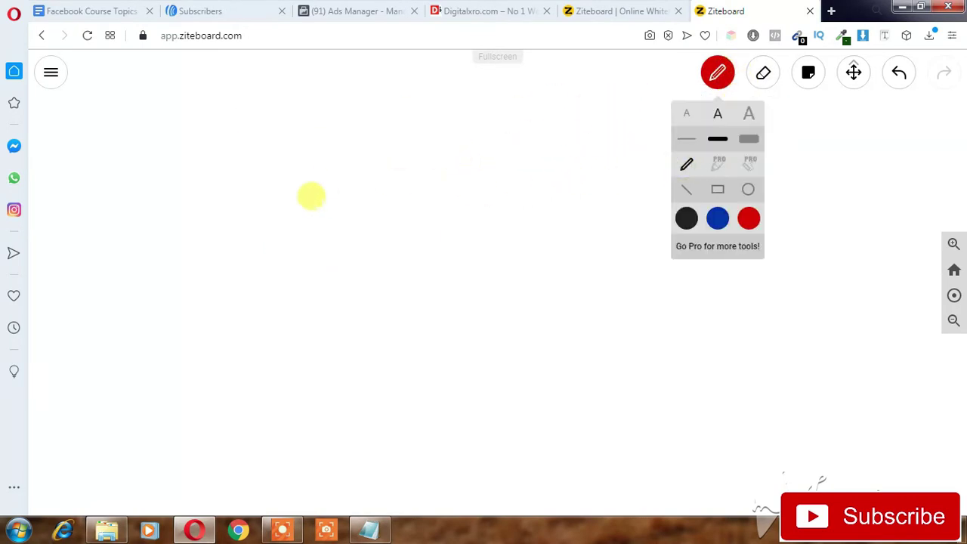
mouse_move(380, 159)
left_mouse_down()
mouse_move(313, 186)
mouse_move(308, 272)
mouse_move(404, 153)
mouse_move(408, 163)
left_mouse_up()
left_click_drag(380, 198, 412, 189)
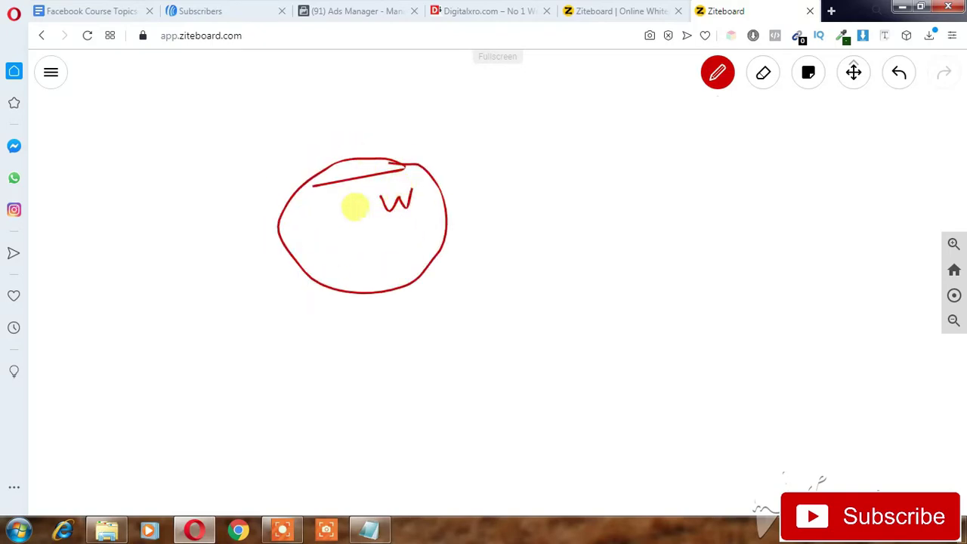
- Write an underlined "1000" beside the "W" circle and draw a curved arrow from it into the circle
mouse_move(155, 180)
left_mouse_down()
mouse_move(156, 217)
mouse_move(174, 168)
mouse_move(238, 161)
left_mouse_up()
left_click_drag(174, 221, 229, 198)
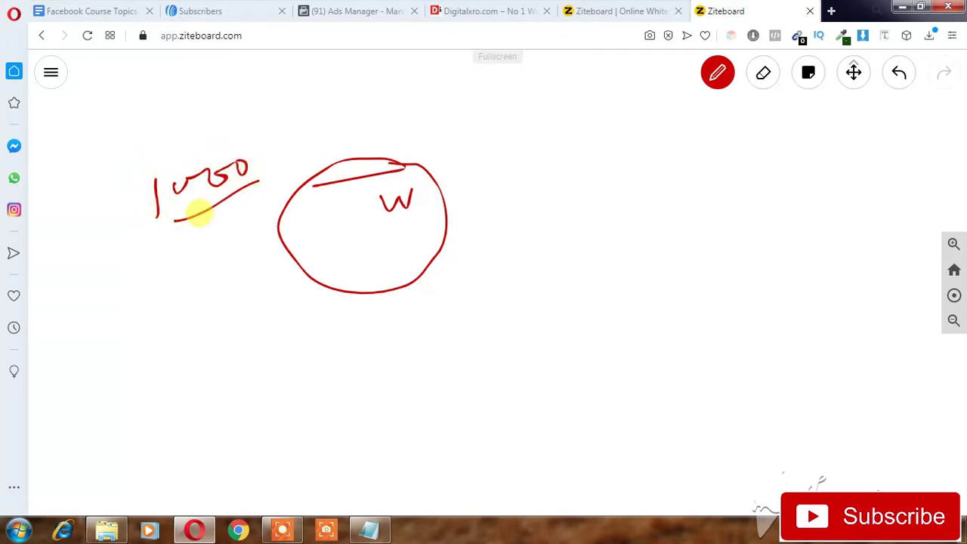
mouse_move(149, 236)
left_mouse_down()
mouse_move(279, 223)
mouse_move(282, 248)
left_mouse_up()
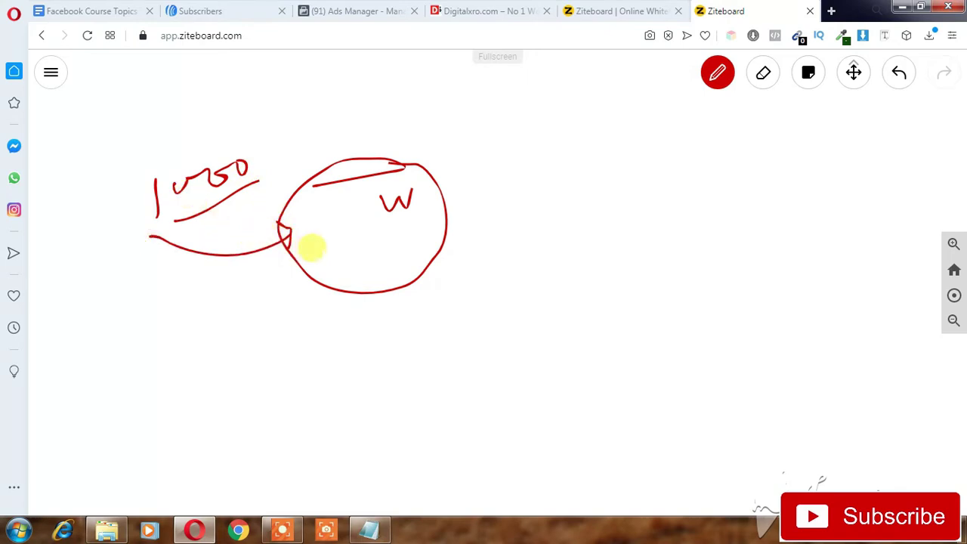
- Write "New" inside the "W" circle with a short line leading to it, and add a circled "T" directly beneath
mouse_move(344, 284)
left_mouse_down()
mouse_move(336, 261)
mouse_move(353, 242)
mouse_move(367, 252)
mouse_move(409, 245)
left_mouse_up()
left_click_drag(233, 276, 296, 269)
mouse_move(354, 312)
left_mouse_down()
mouse_move(403, 304)
mouse_move(397, 364)
left_mouse_up()
mouse_move(378, 293)
left_mouse_down()
mouse_move(355, 375)
mouse_move(413, 325)
left_mouse_up()
- Draw an arrow out of the "W" circle to a check mark, and below it write an underlined "Rs" followed by another check mark
mouse_move(464, 231)
left_mouse_down()
mouse_move(534, 224)
mouse_move(535, 254)
left_mouse_up()
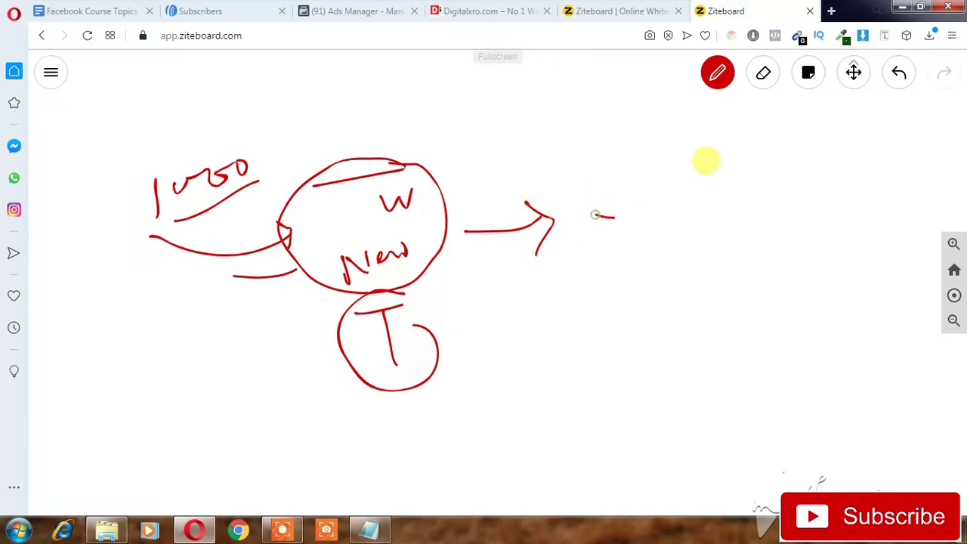
left_click_drag(596, 215, 746, 154)
mouse_move(596, 216)
left_mouse_down()
mouse_move(615, 226)
mouse_move(679, 194)
left_mouse_up()
mouse_move(541, 290)
left_mouse_down()
mouse_move(550, 320)
mouse_move(593, 320)
left_mouse_up()
left_click_drag(612, 328, 527, 353)
left_click_drag(621, 305, 851, 185)
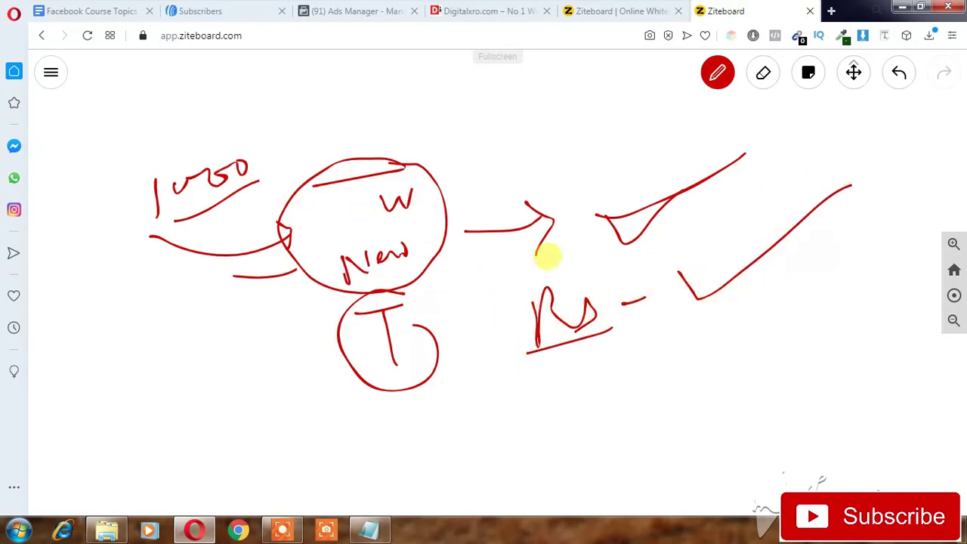
- Attach an underlined, circled "Pixel" label to the "W" circle, and draw a second curved arrow from "1000" to "New"
mouse_move(430, 184)
left_mouse_down()
mouse_move(447, 180)
mouse_move(457, 149)
mouse_move(463, 164)
left_mouse_up()
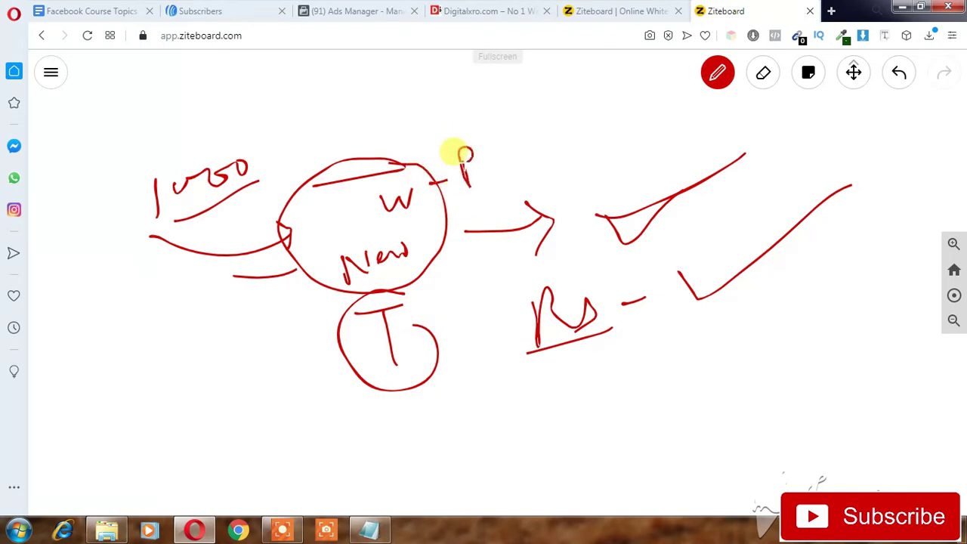
mouse_move(137, 232)
left_mouse_down()
mouse_move(313, 253)
mouse_move(325, 260)
mouse_move(316, 272)
left_mouse_up()
mouse_move(484, 167)
left_mouse_down()
mouse_move(484, 180)
mouse_move(479, 156)
mouse_move(499, 134)
mouse_move(494, 173)
mouse_move(470, 194)
left_mouse_up()
mouse_move(493, 112)
left_mouse_down()
mouse_move(464, 161)
mouse_move(483, 117)
left_mouse_up()
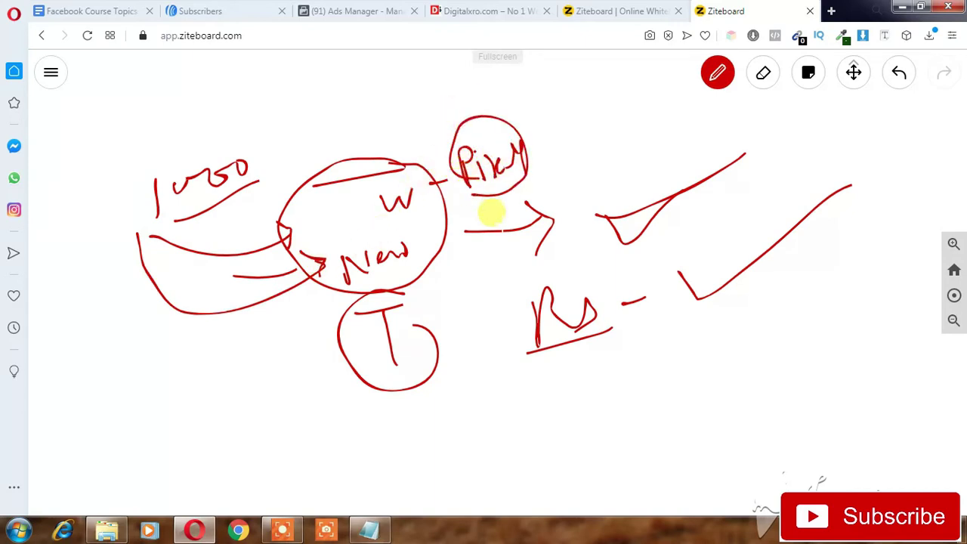
- Draw a curved arrow from the "W" circle down to a circled "C", and point that to an underlined "4-5-10"
left_click_drag(454, 225, 535, 387)
mouse_move(612, 355)
left_mouse_down()
mouse_move(614, 410)
mouse_move(643, 374)
mouse_move(614, 412)
left_mouse_up()
left_click_drag(608, 372, 601, 390)
mouse_move(647, 365)
left_mouse_down()
mouse_move(678, 361)
mouse_move(667, 369)
left_mouse_up()
mouse_move(714, 344)
left_mouse_down()
mouse_move(727, 387)
mouse_move(744, 362)
mouse_move(760, 387)
mouse_move(808, 352)
mouse_move(815, 333)
left_mouse_up()
left_click_drag(701, 414, 817, 375)
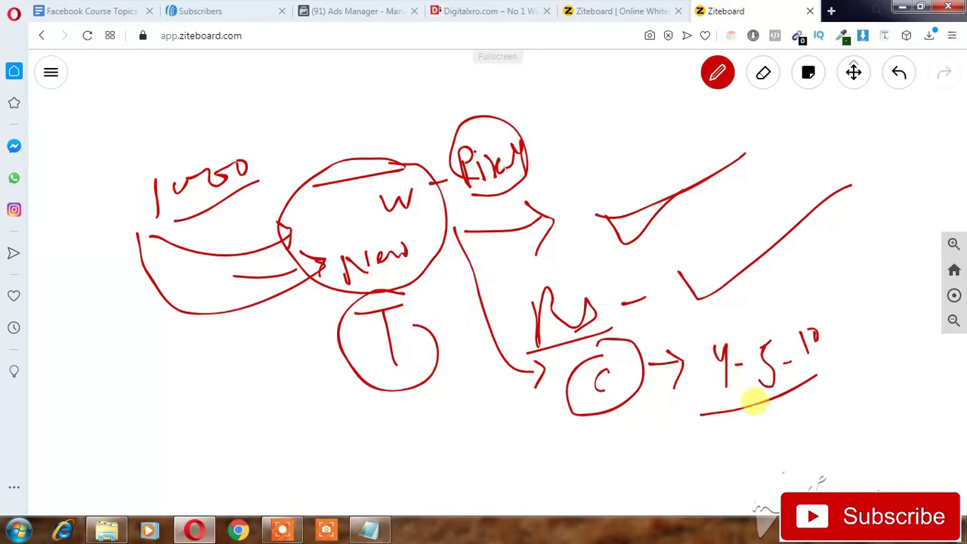
- Draw a downward arrow from "4-5-10" with an underlined "I" beside it, and add a check mark below the circled "C"
mouse_move(751, 405)
left_mouse_down()
mouse_move(738, 443)
mouse_move(810, 423)
left_mouse_up()
mouse_move(799, 426)
left_mouse_down()
mouse_move(797, 437)
mouse_move(827, 451)
left_mouse_up()
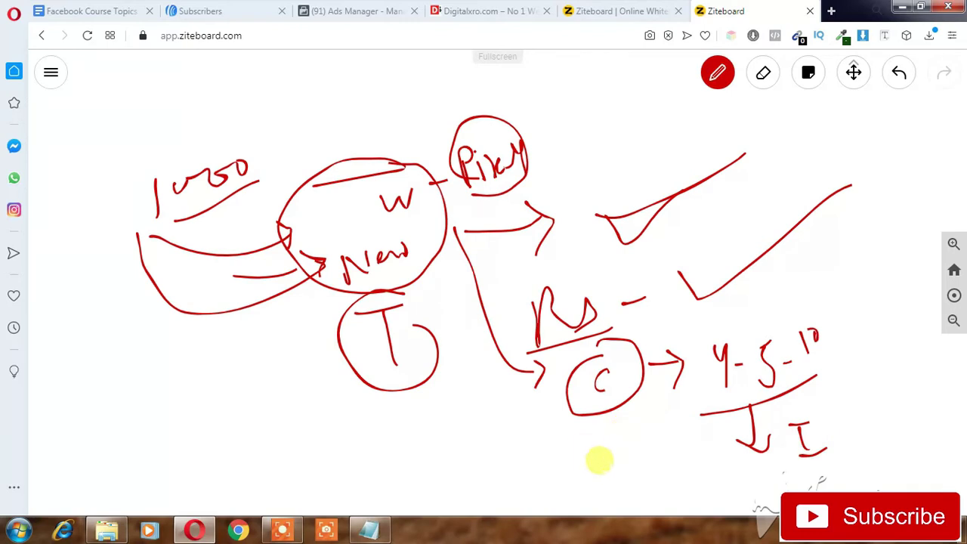
left_click_drag(606, 463, 696, 416)
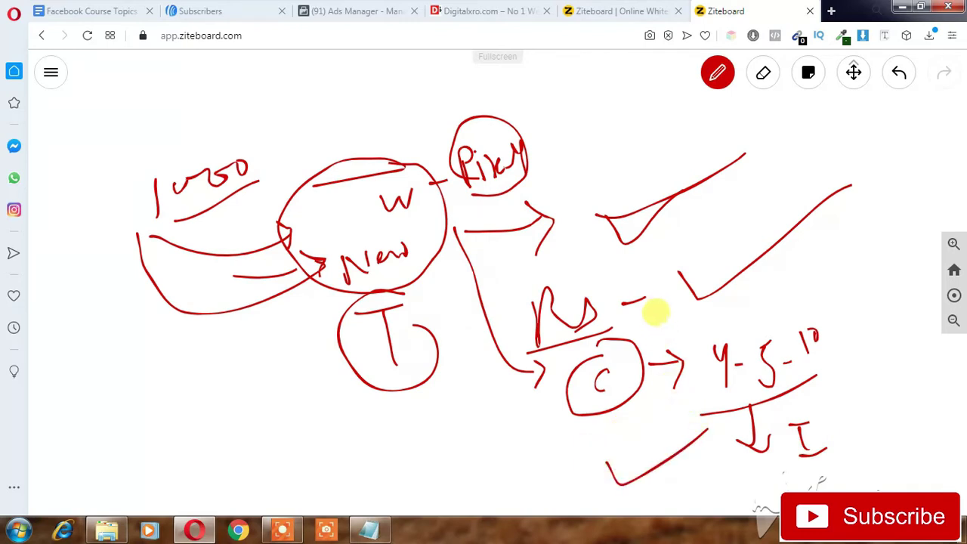
left_click(761, 79)
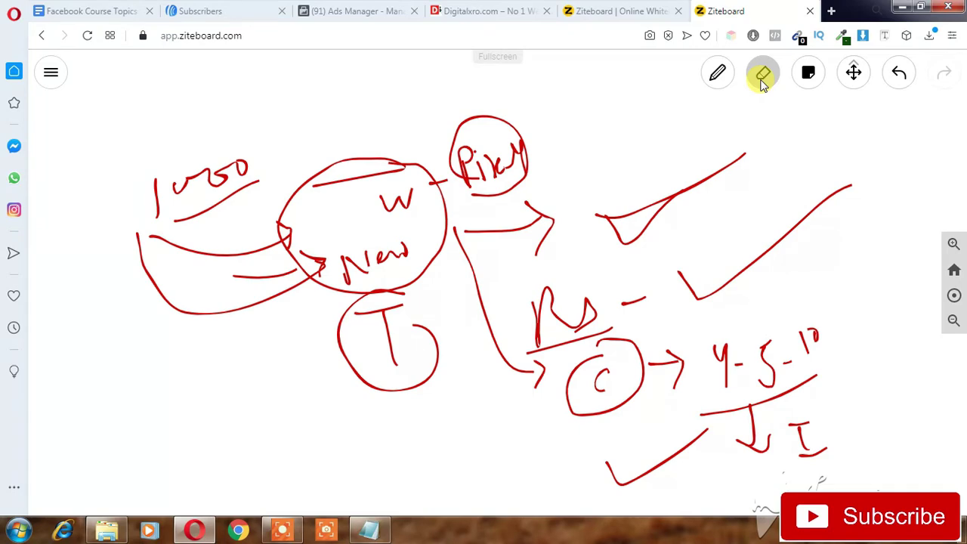
left_click(324, 528)
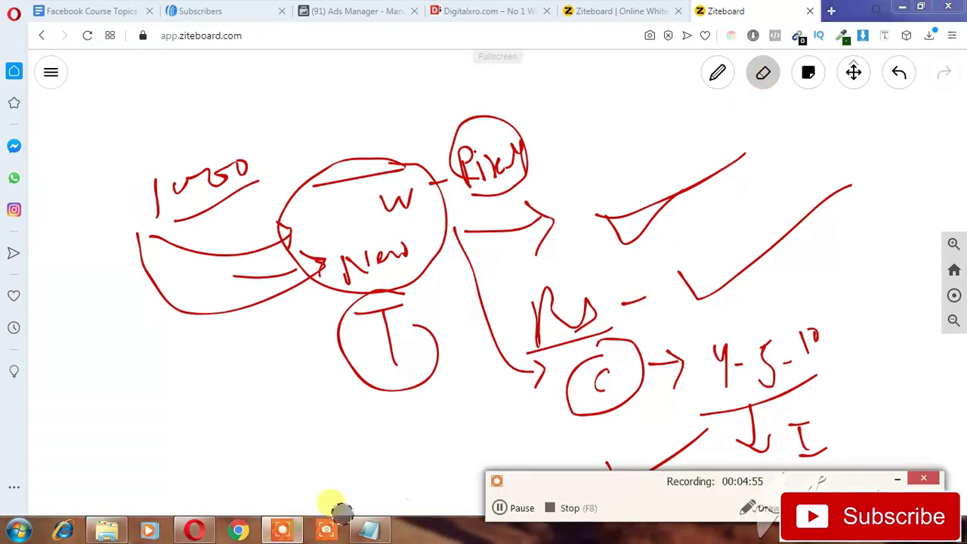
left_click(573, 507)
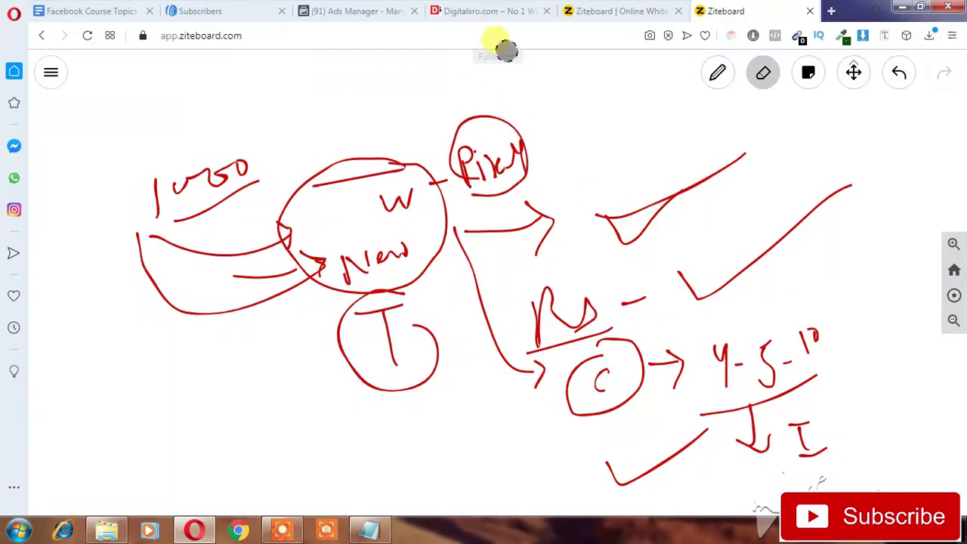
- Switch to the Digitalxro.com home page and look through its website service packages
left_click(488, 11)
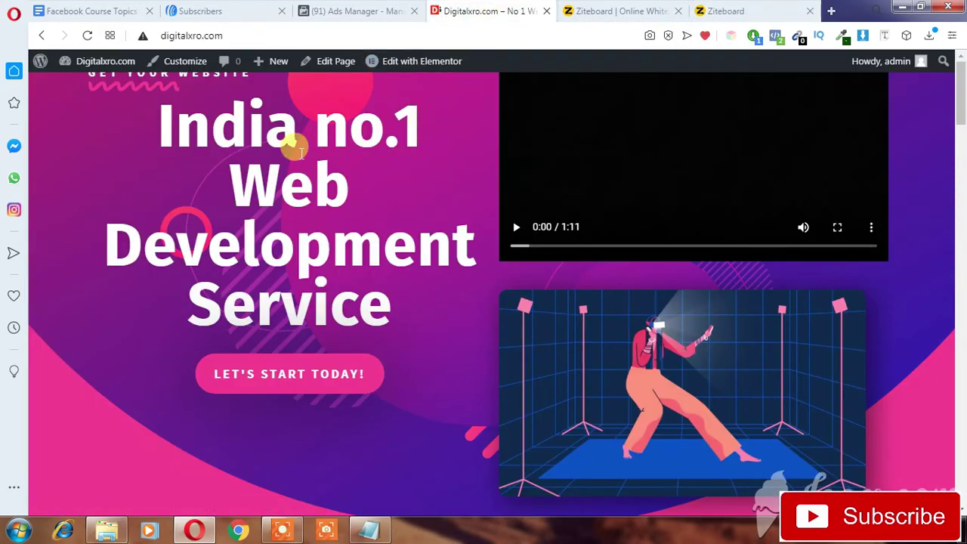
scroll(306, 189, "down", 1)
scroll(308, 201, "down", 6)
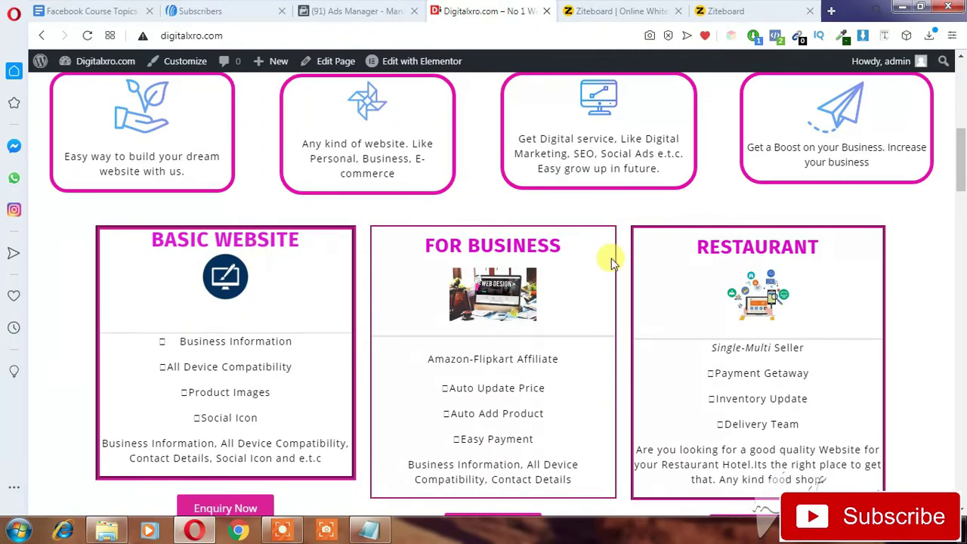
scroll(604, 280, "down", 4)
scroll(544, 295, "down", 3)
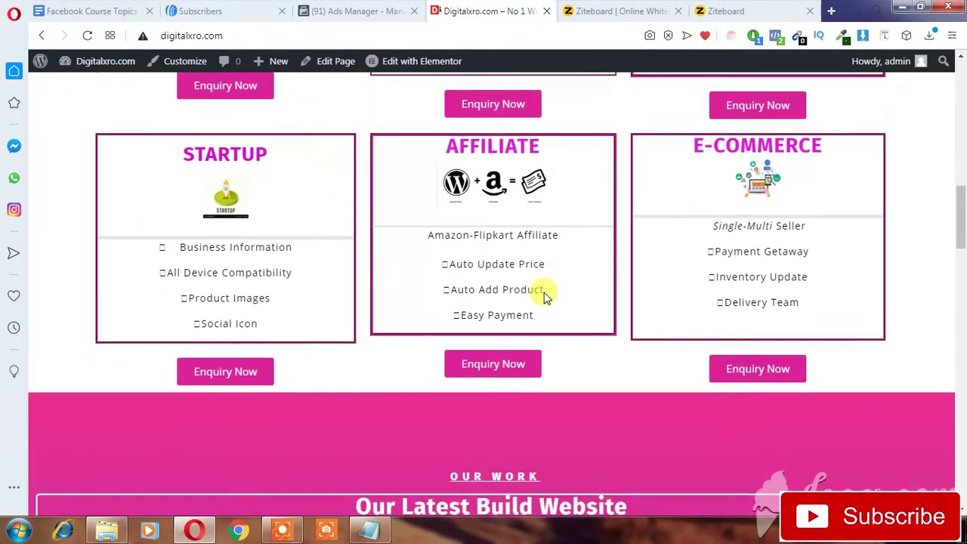
scroll(532, 278, "up", 2)
scroll(451, 201, "up", 2)
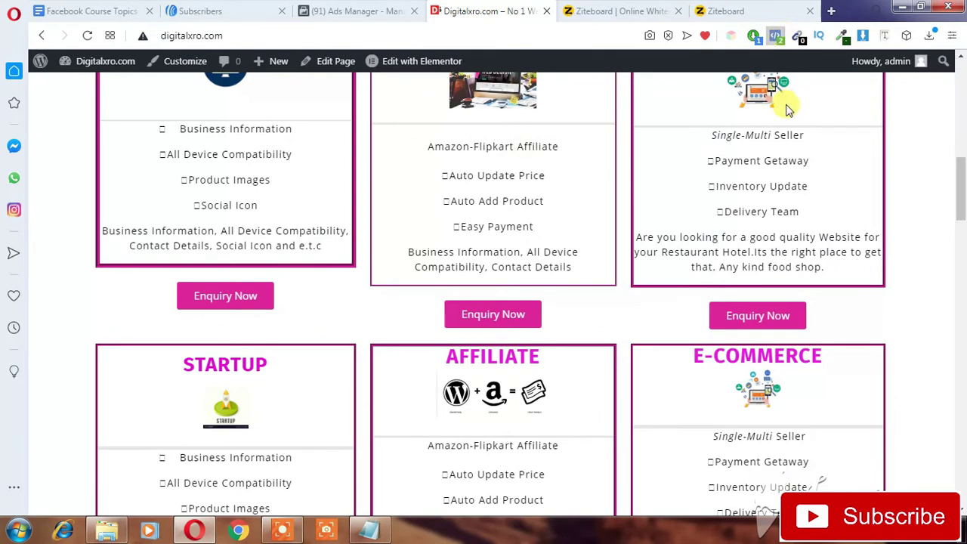
- Check the Digitalxro.com page with Facebook Pixel Helper, and look back over the home page up to its header
left_click(777, 37)
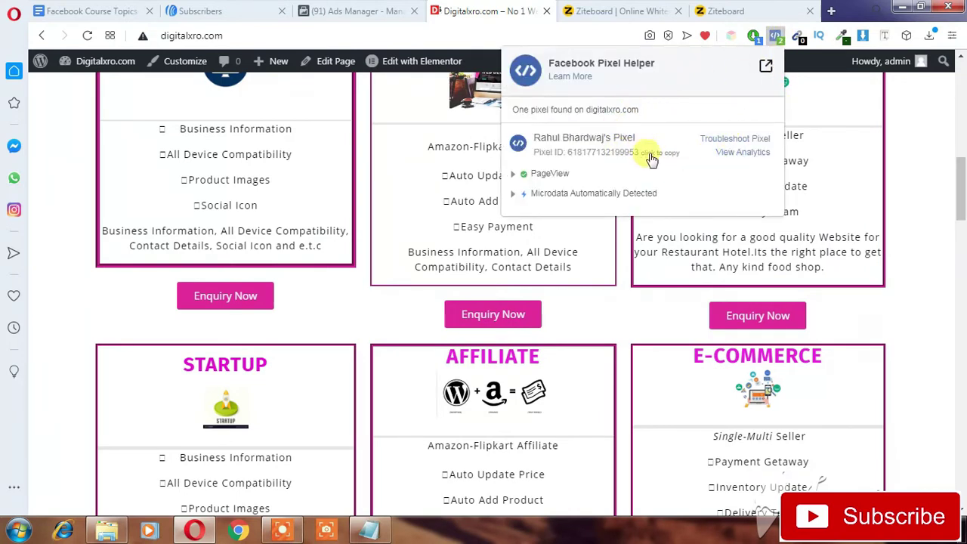
left_click(916, 153)
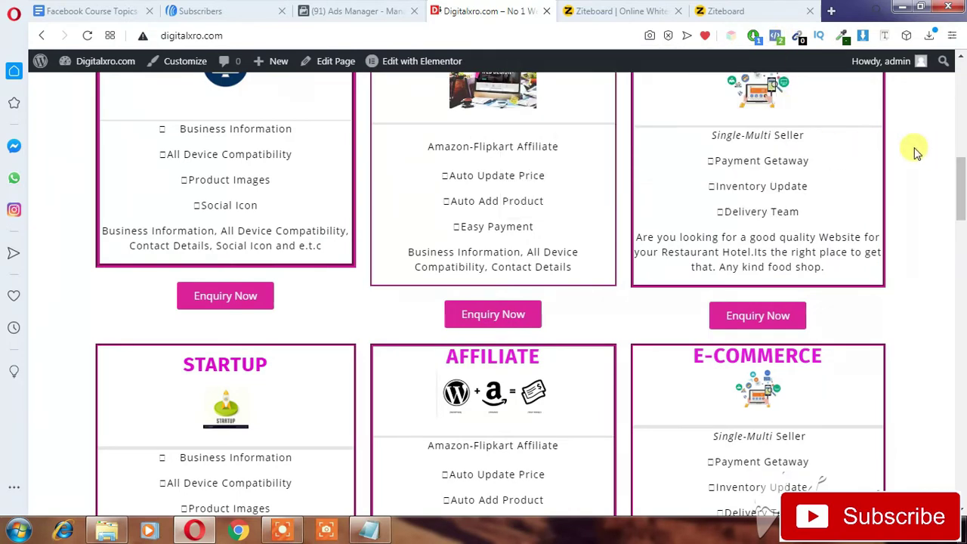
scroll(615, 209, "up", 2)
scroll(554, 210, "up", 5)
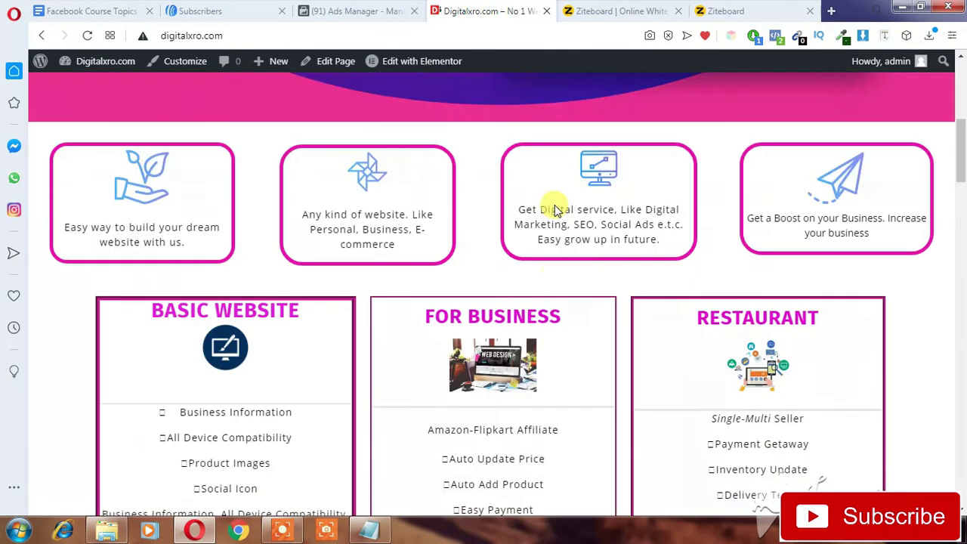
scroll(529, 181, "up", 3)
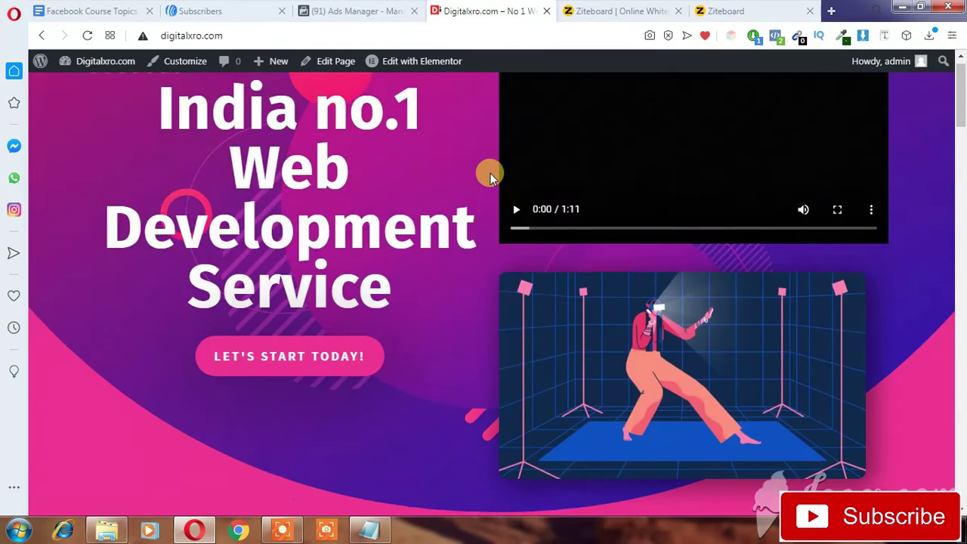
- Switch to Facebook Ads Manager and start a new campaign with the Traffic objective
left_click(366, 9)
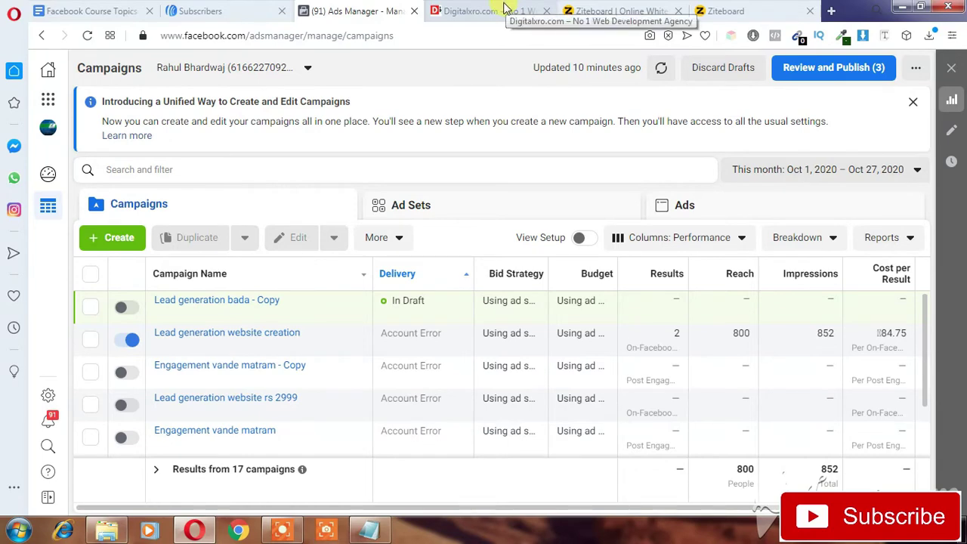
left_click(124, 243)
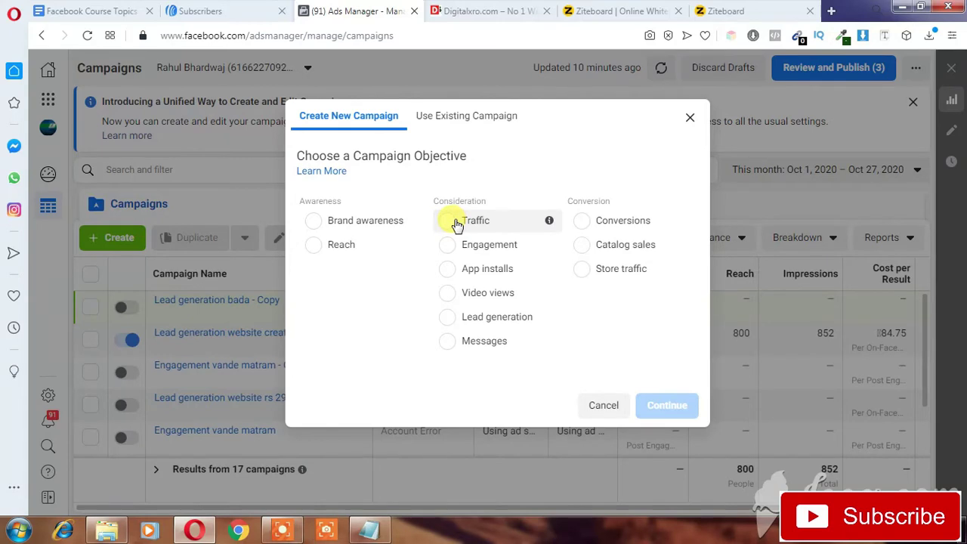
left_click(455, 222)
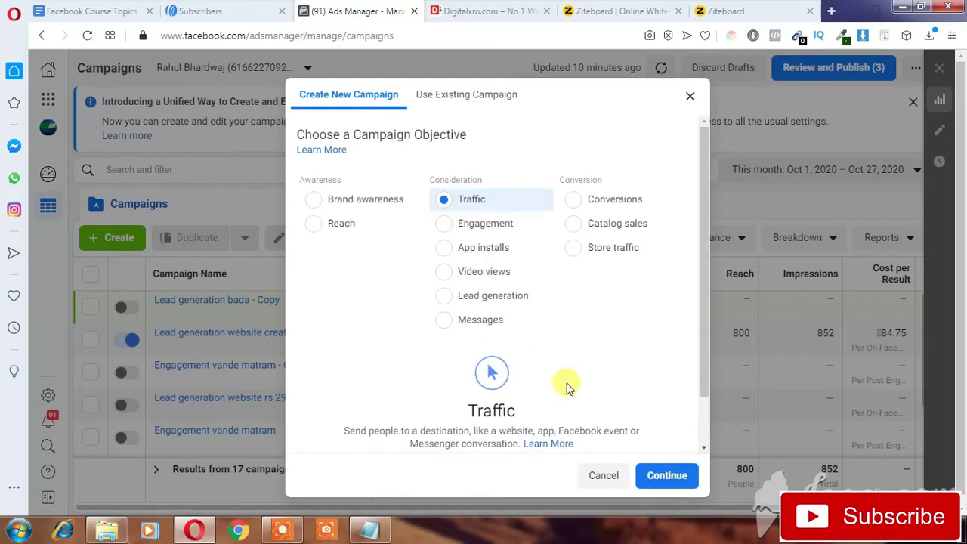
- Name the campaign "digital xro traffic" and create it with a new ad set and ad
scroll(566, 383, "down", 2)
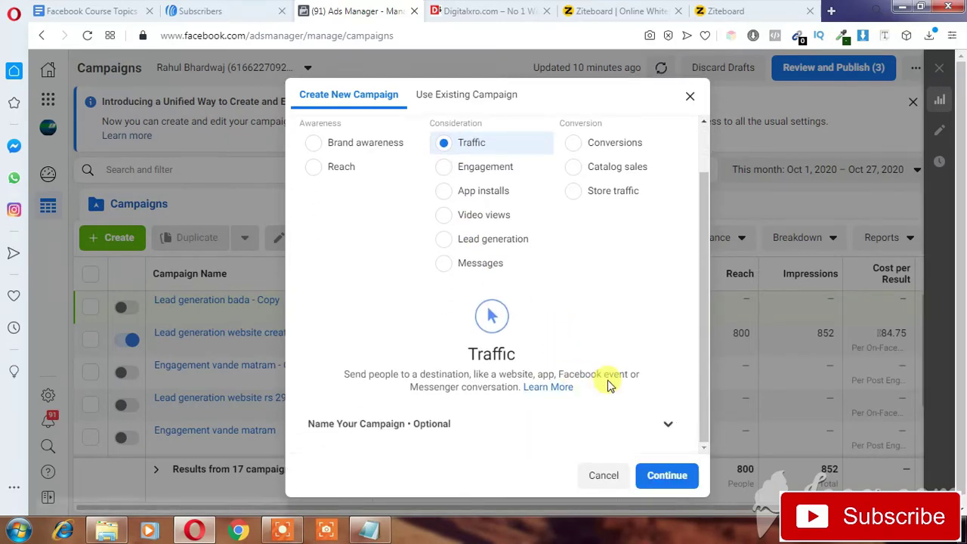
left_click(578, 420)
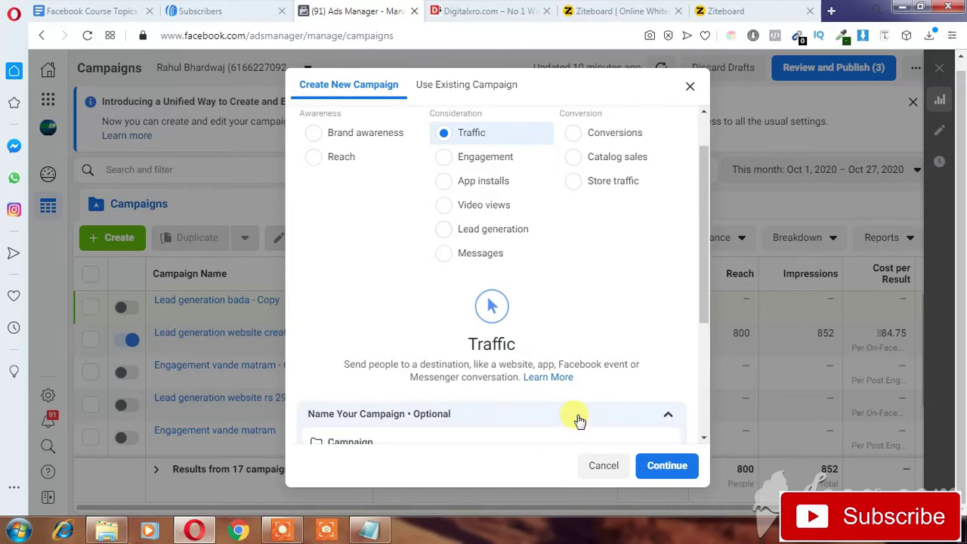
scroll(456, 406, "down", 4)
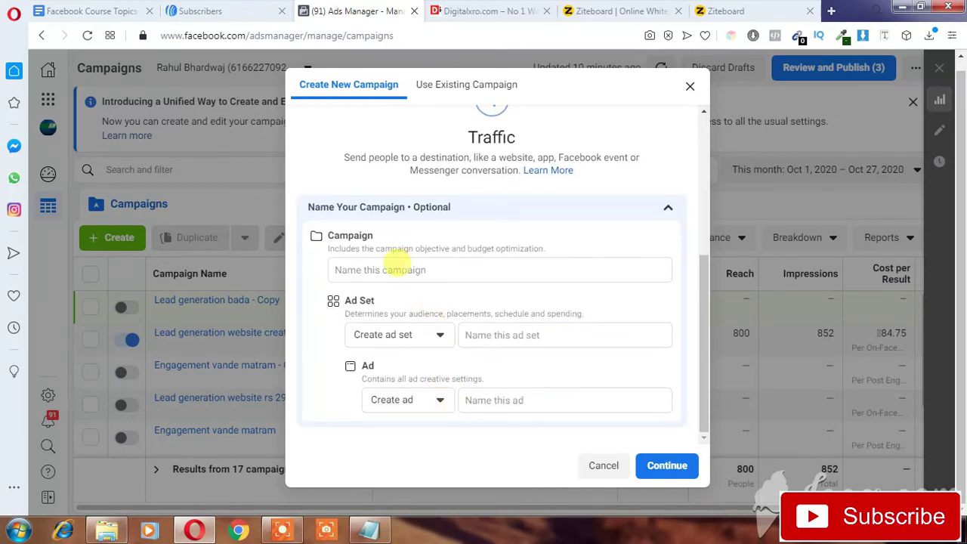
left_click(398, 270)
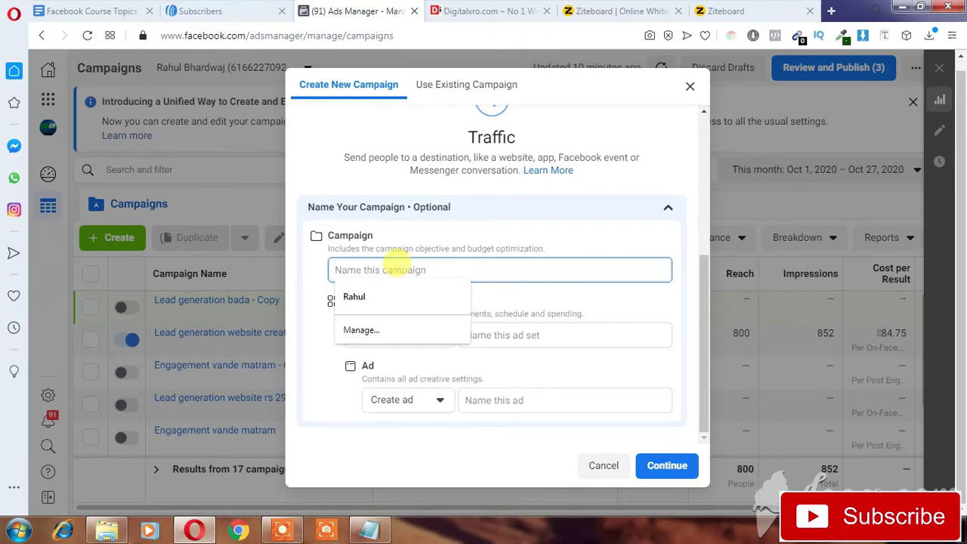
type("digital xro traffic")
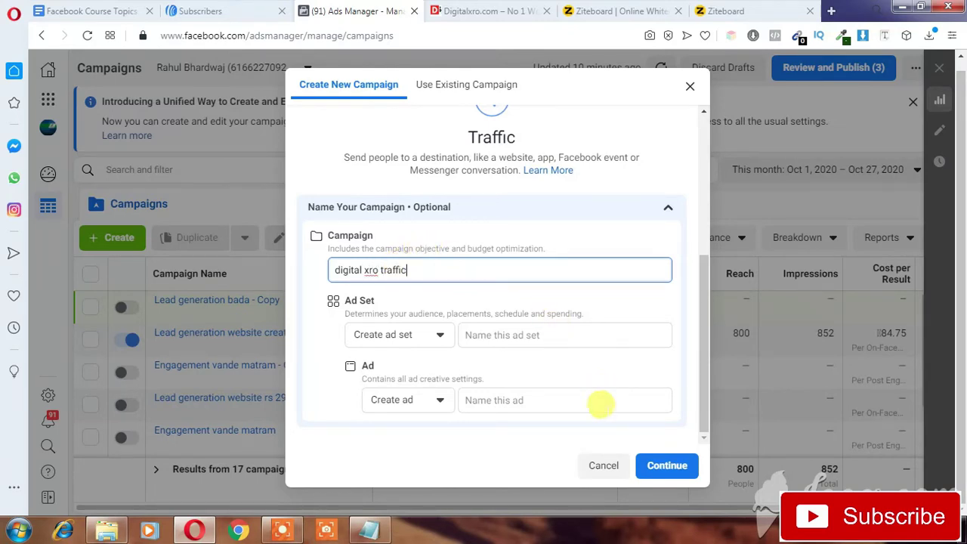
left_click(654, 466)
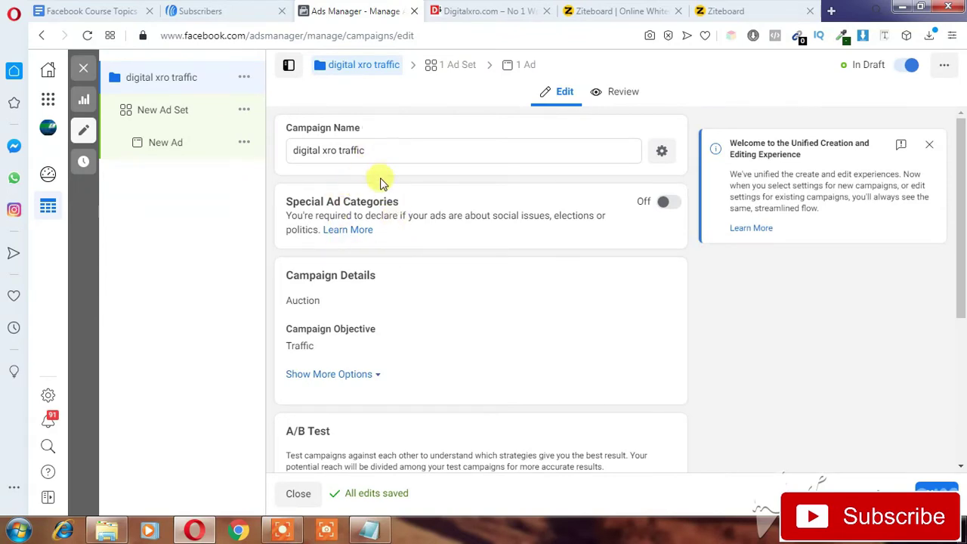
- Review the campaign details, A/B test and budget optimization settings, and continue to the ad set
scroll(395, 203, "down", 2)
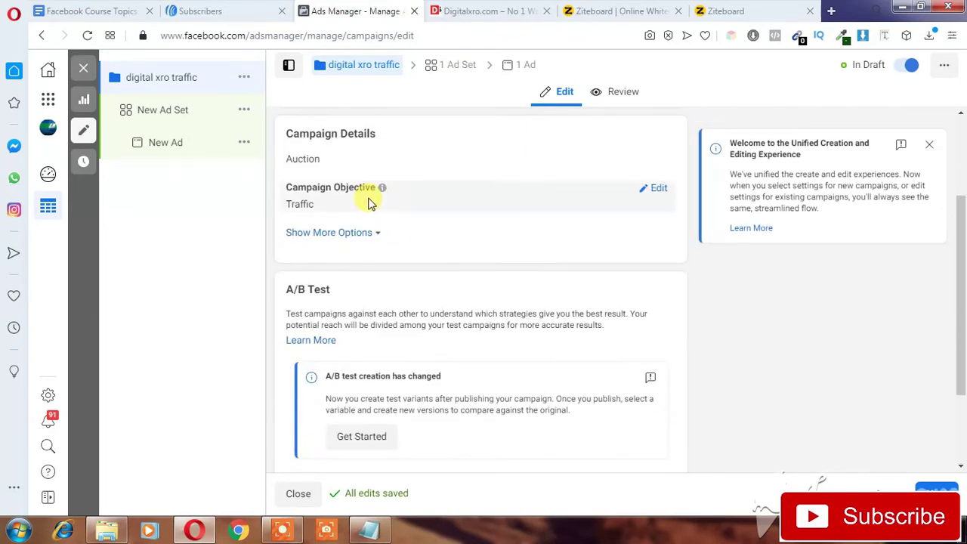
scroll(435, 227, "down", 2)
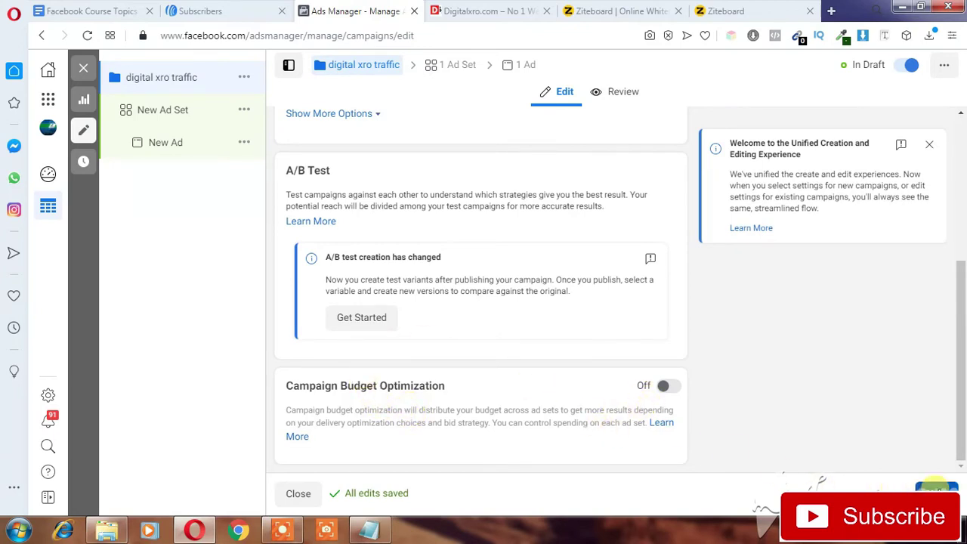
left_click(937, 490)
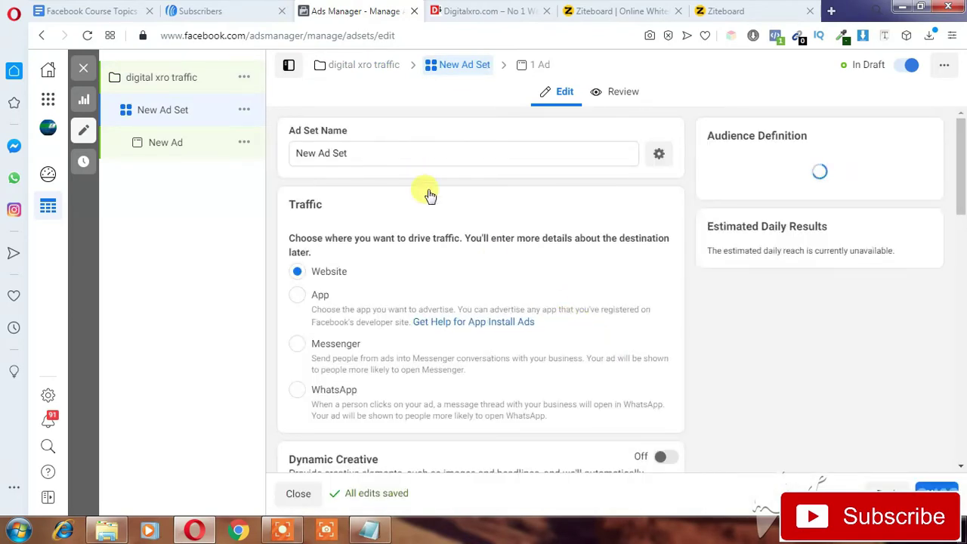
- Set the ad set's daily budget to 100 INR, with Website kept as the traffic destination
scroll(389, 261, "down", 1)
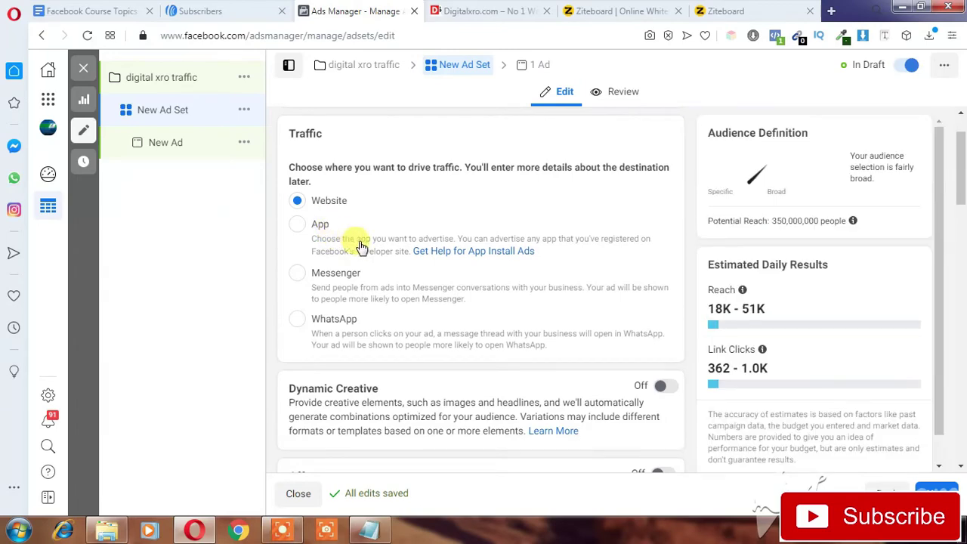
scroll(415, 317, "down", 4)
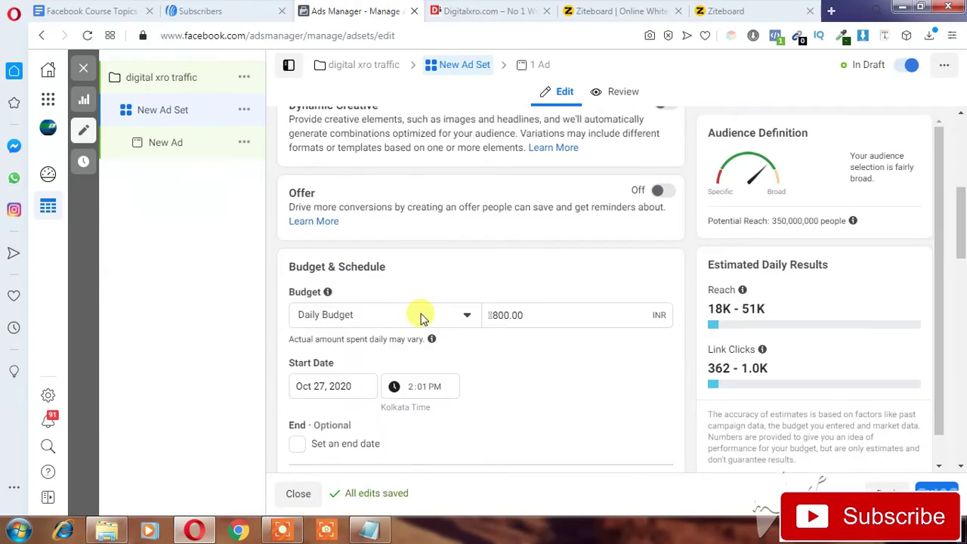
left_click(497, 315)
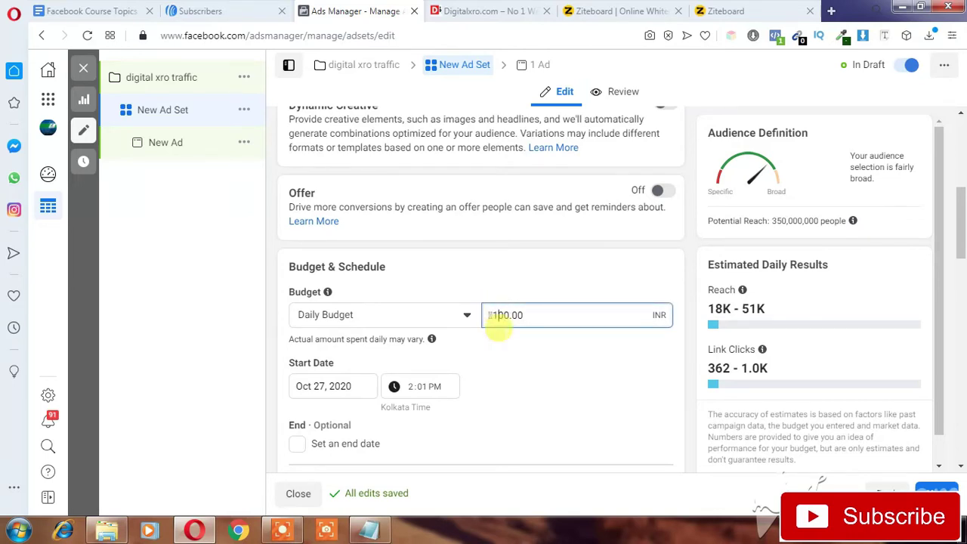
type("1")
left_click(511, 356)
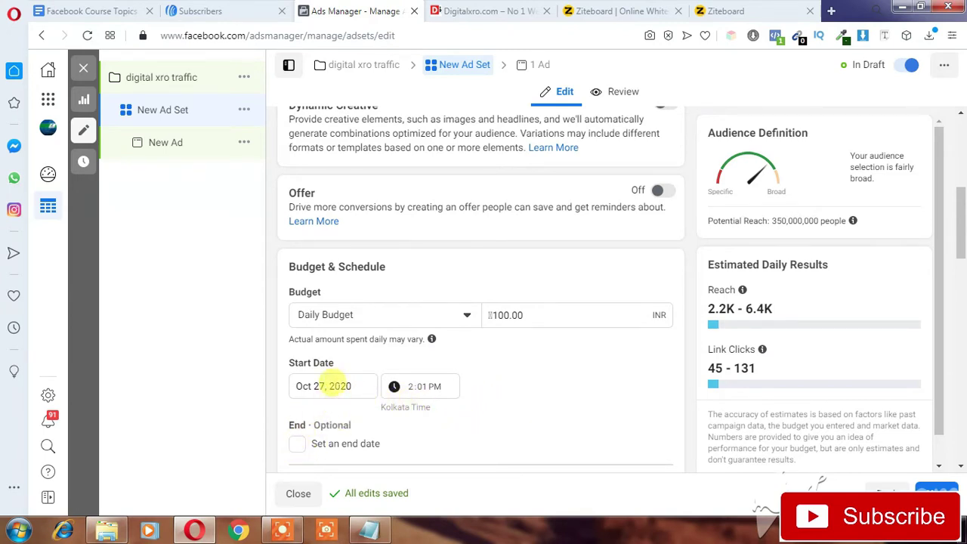
left_click(301, 447)
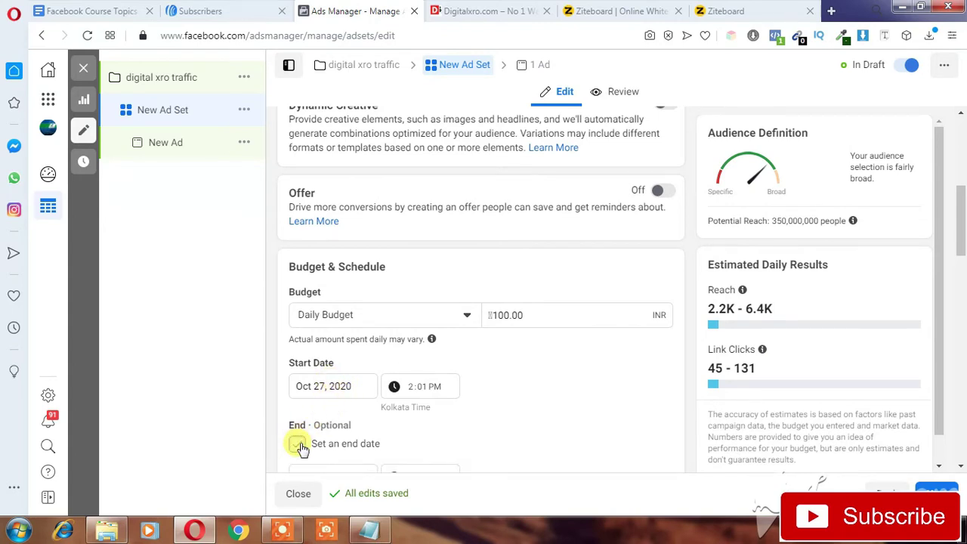
scroll(432, 446, "down", 3)
scroll(434, 450, "down", 1)
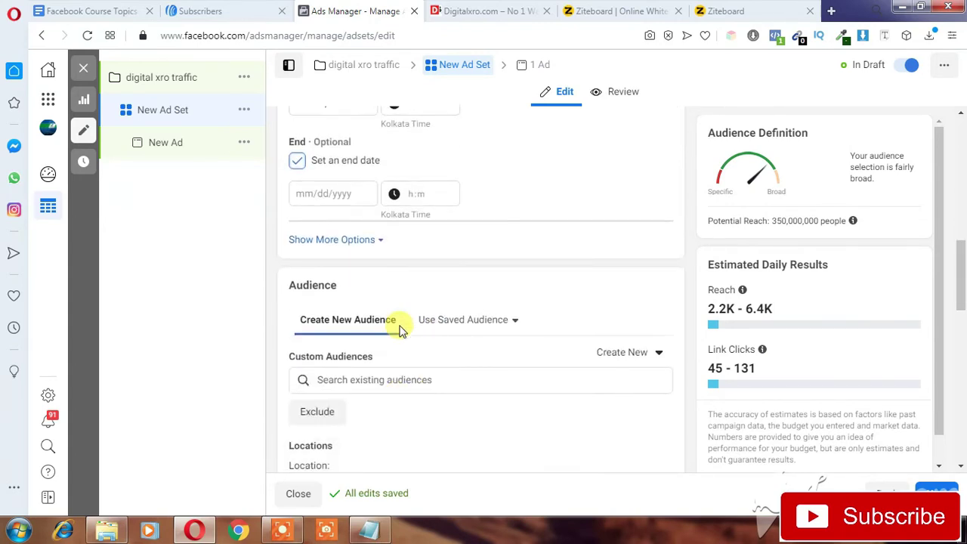
left_click(298, 161)
scroll(374, 181, "up", 2)
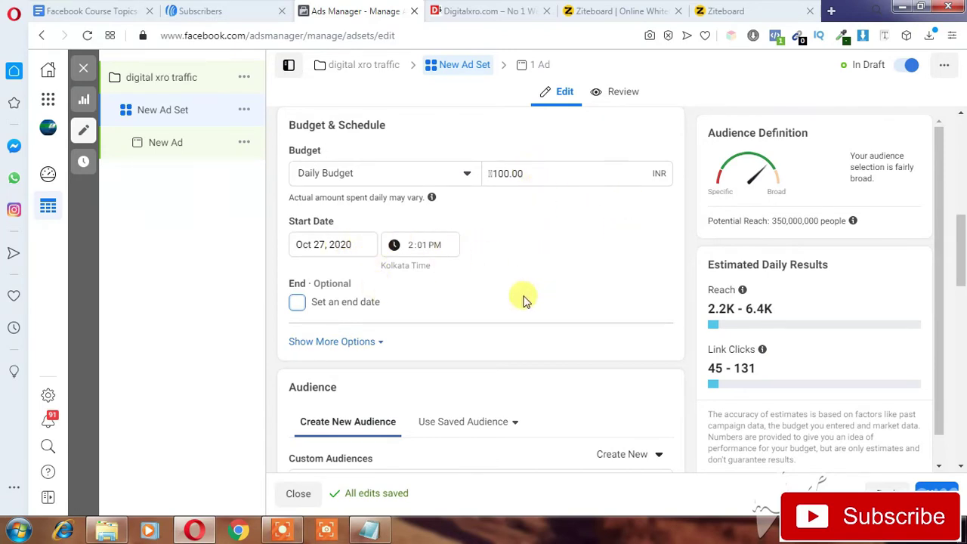
- Look at the existing custom audiences available for the ad set, and close the list without choosing one
scroll(489, 309, "down", 2)
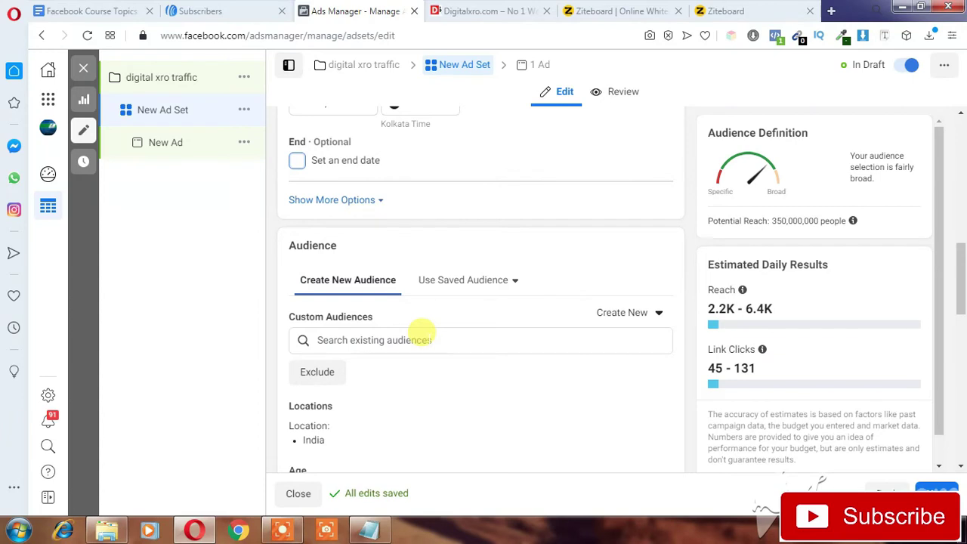
left_click(421, 336)
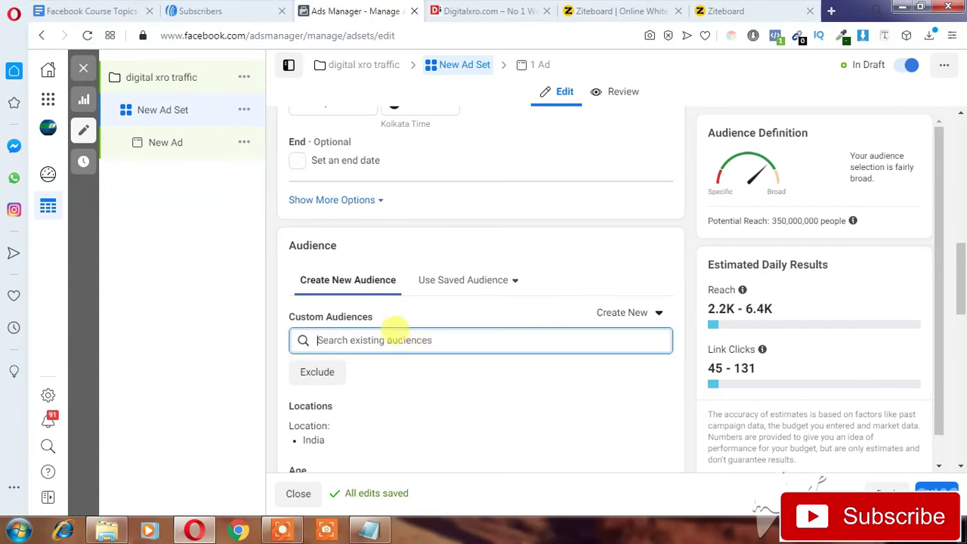
left_click(380, 339)
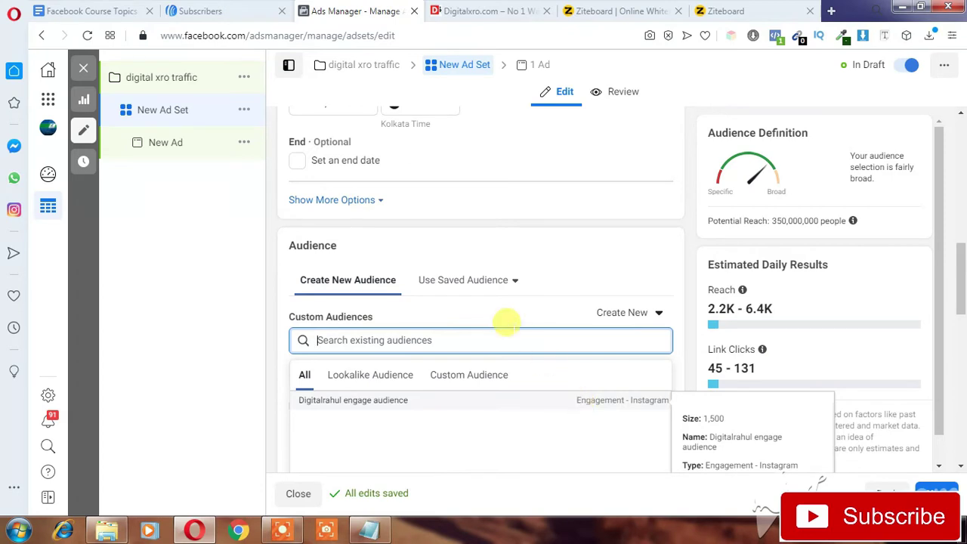
mouse_move(381, 319)
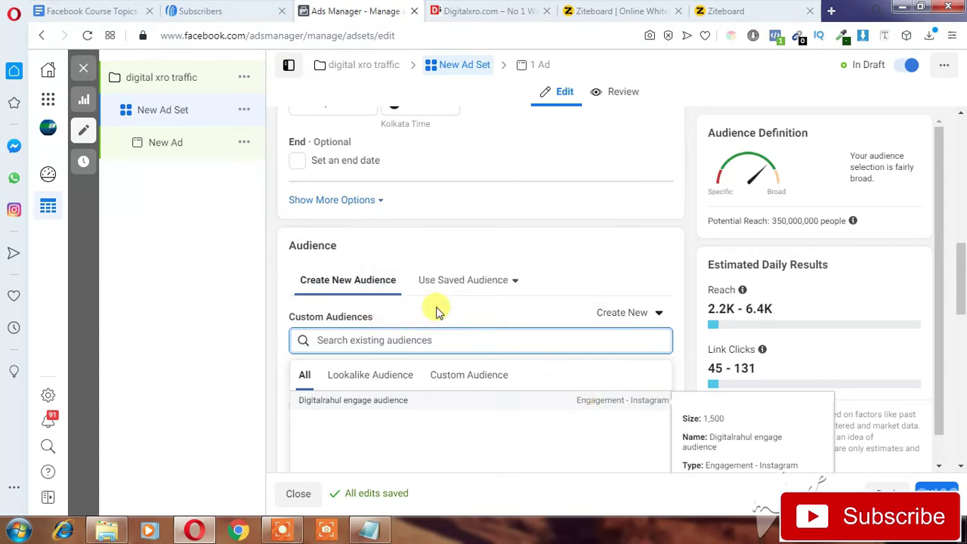
left_click(440, 317)
- Set the audience location to the state of Delhi, India
scroll(412, 348, "down", 1)
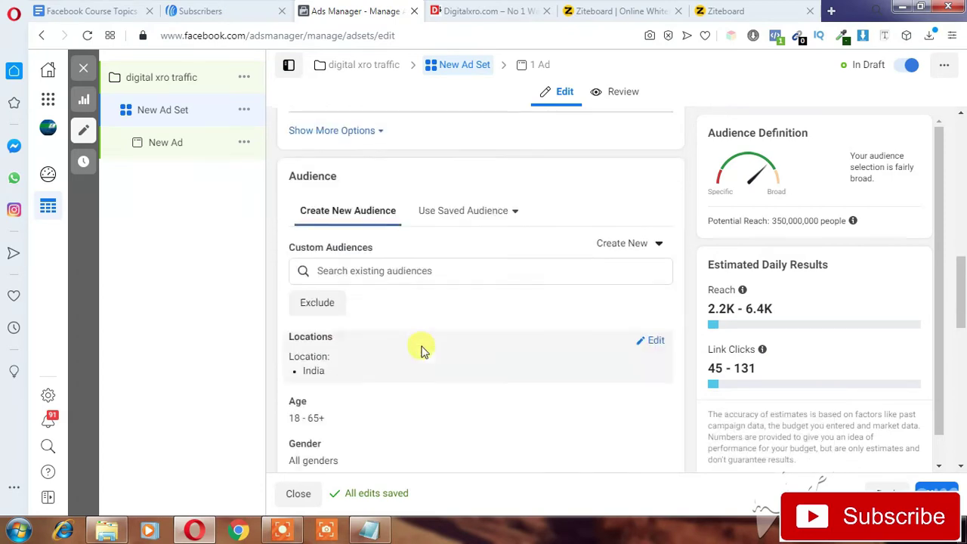
scroll(410, 280, "down", 2)
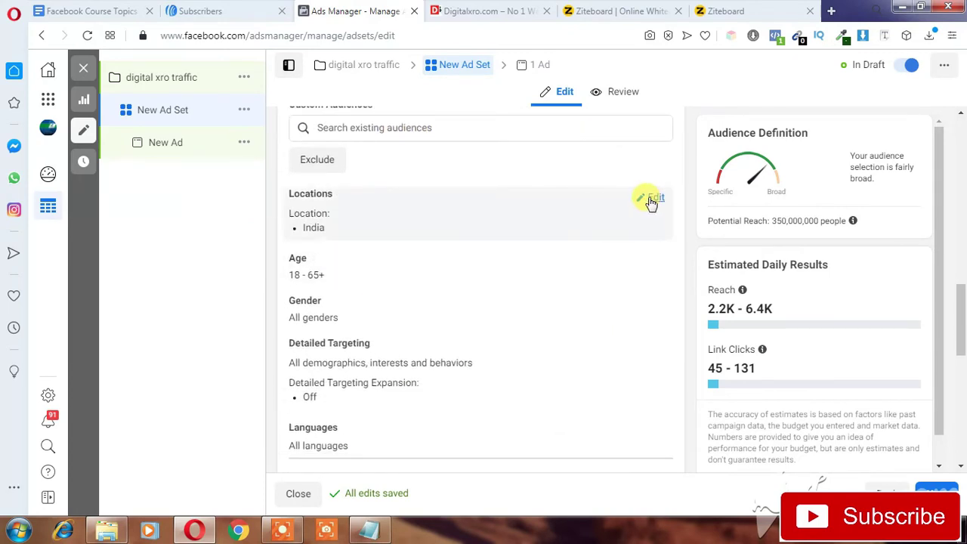
left_click(653, 200)
left_click(423, 310)
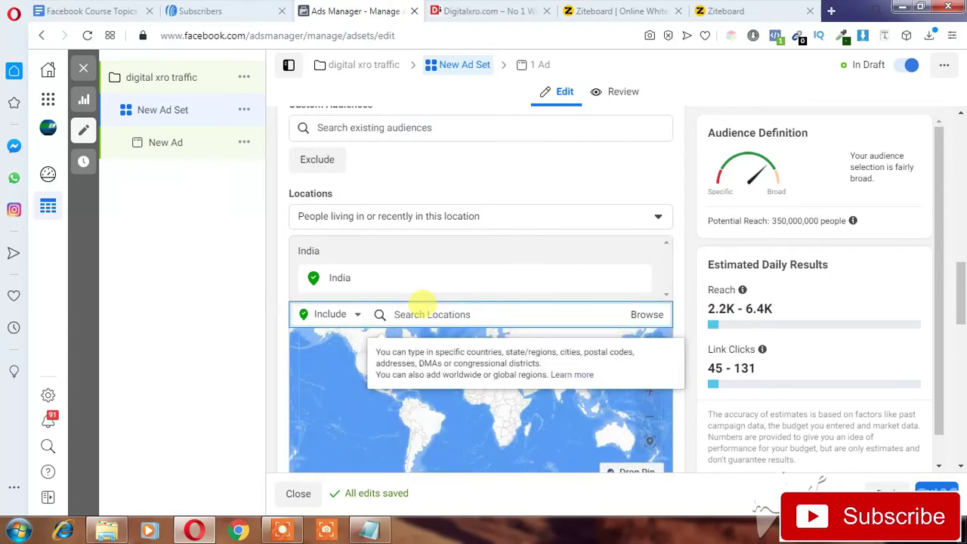
type("Delhi")
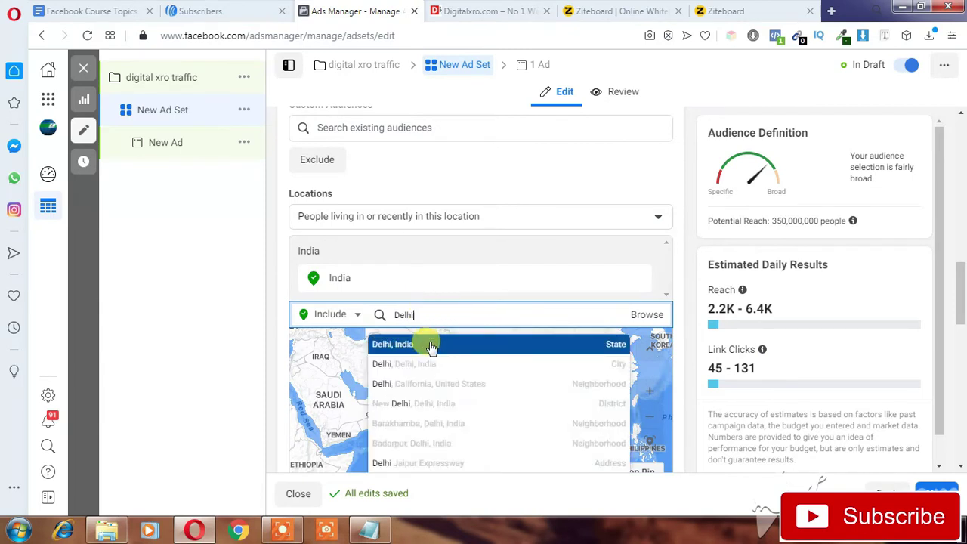
left_click(427, 343)
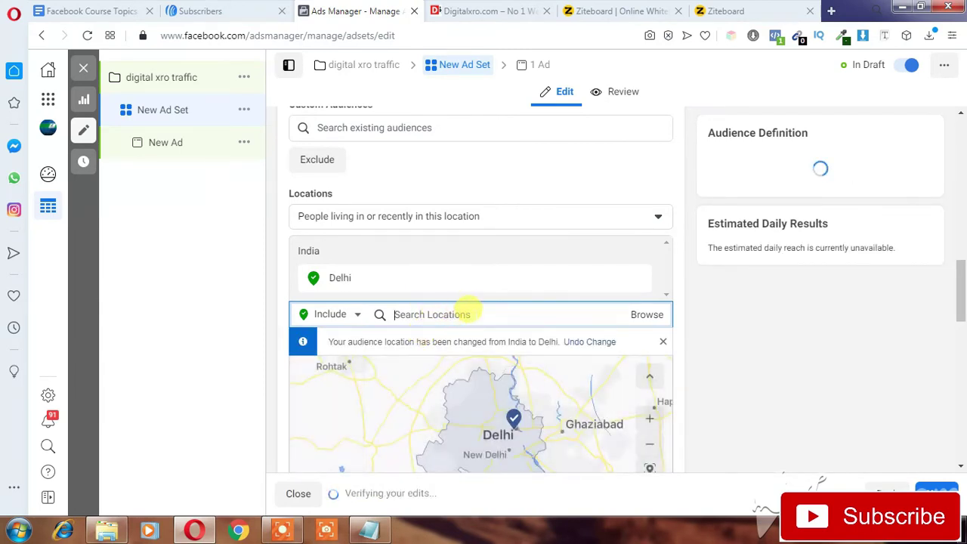
- Set the ad set audience's age range to 25–40
scroll(694, 340, "down", 5)
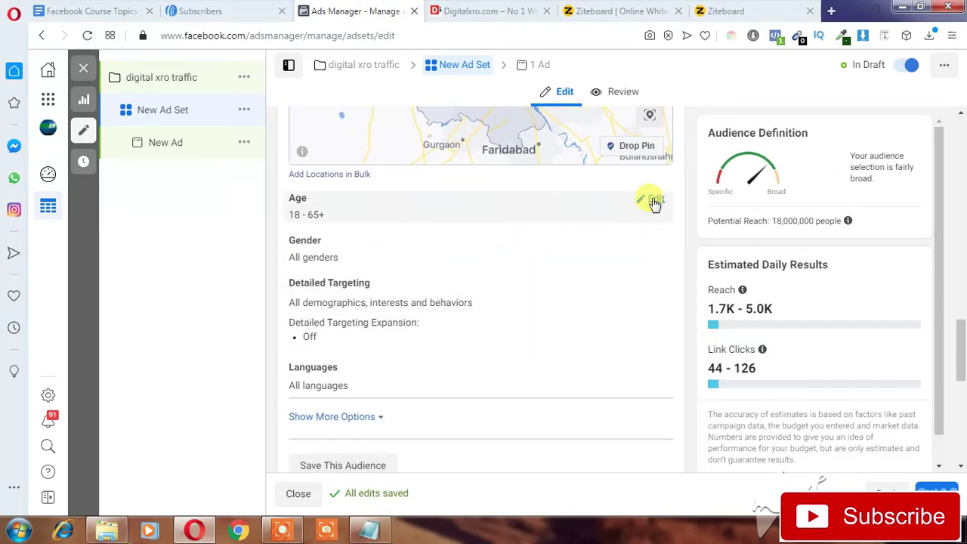
left_click(651, 201)
left_click(335, 225)
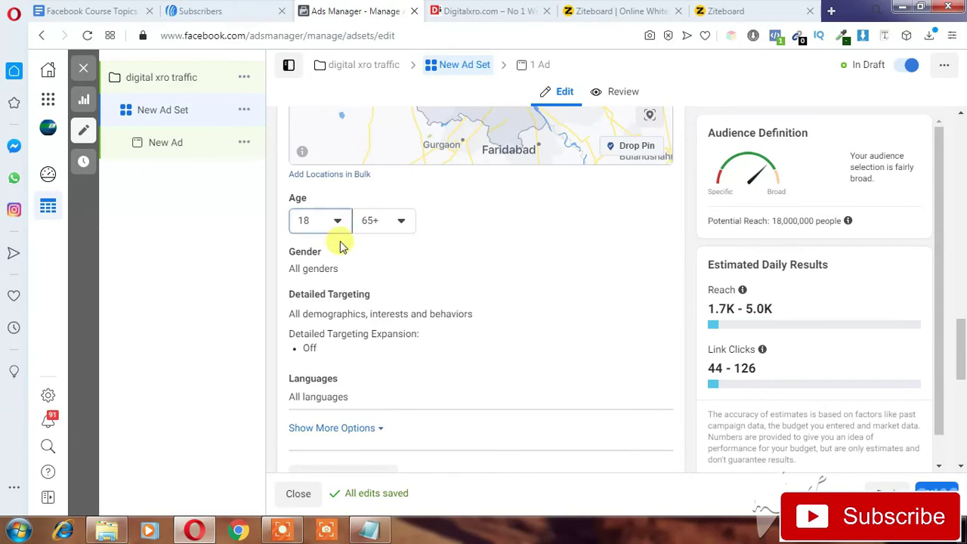
scroll(345, 355, "down", 3)
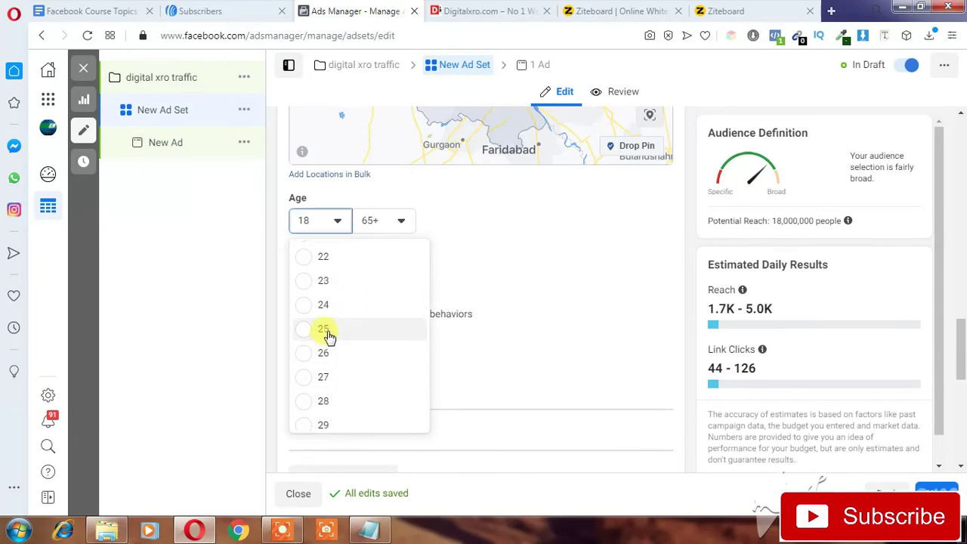
left_click(384, 220)
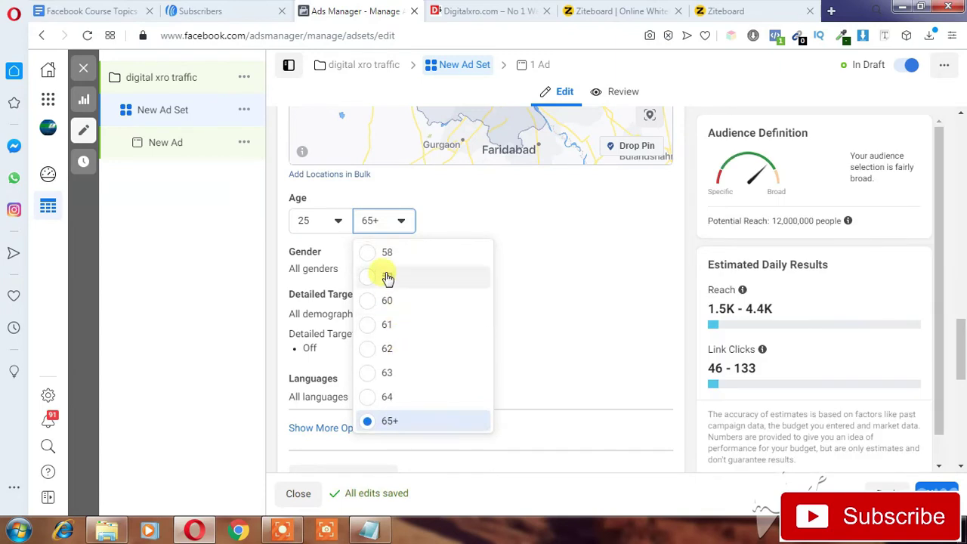
scroll(391, 274, "up", 5)
scroll(393, 275, "up", 1)
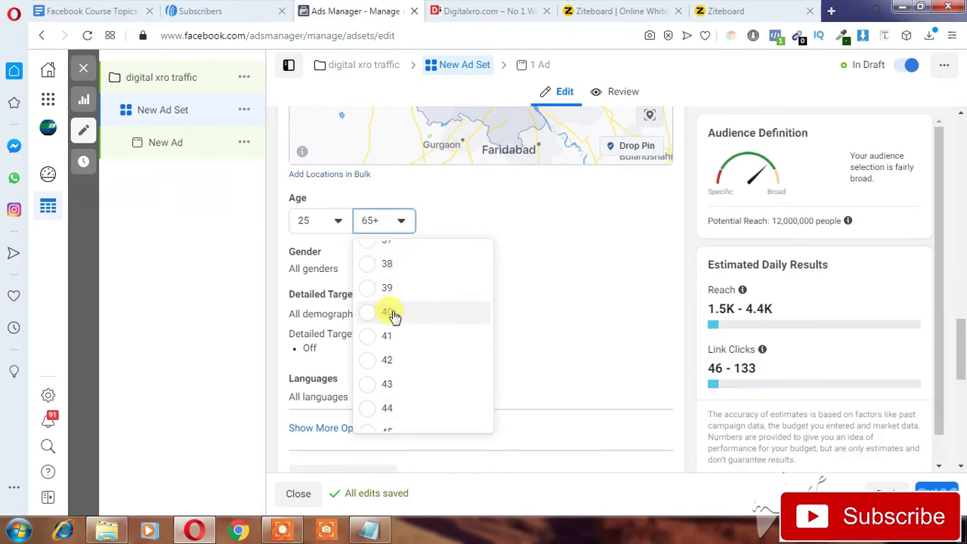
left_click(389, 313)
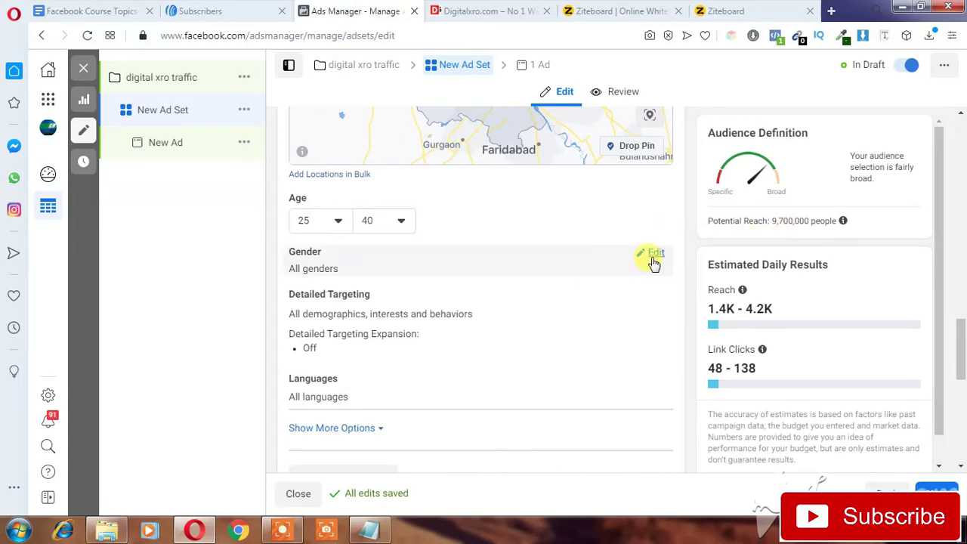
- Keep the audience gender at All and add the Entrepreneurship interest to the detailed targeting
left_click(654, 260)
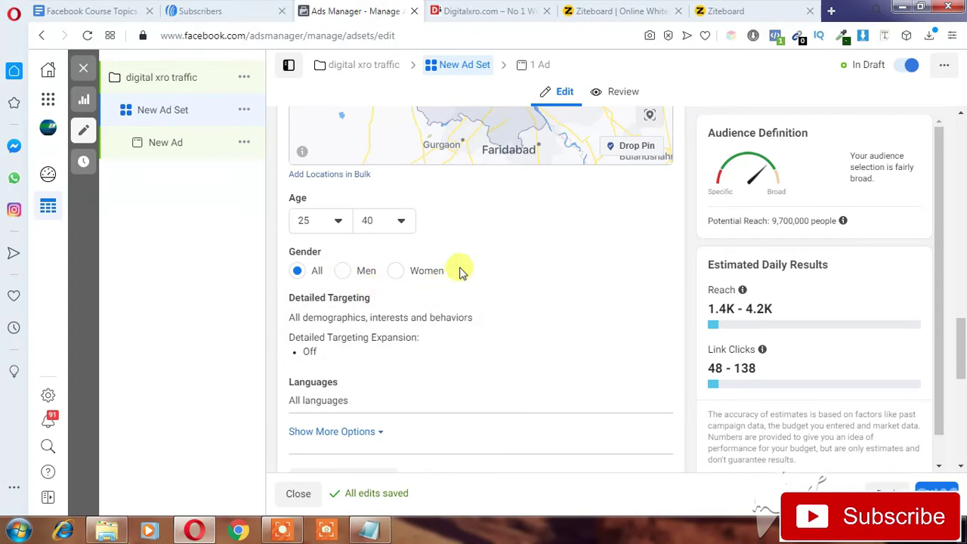
scroll(464, 279, "down", 1)
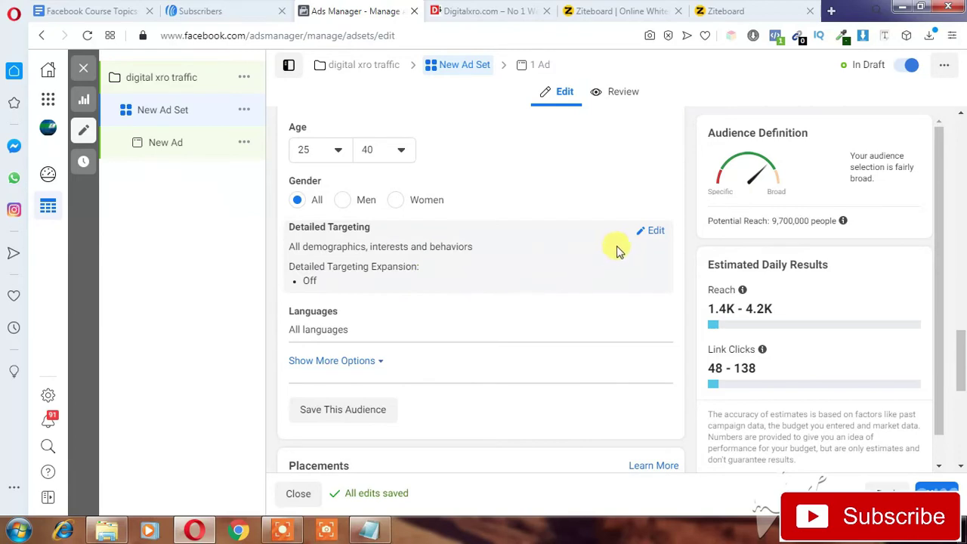
left_click(656, 232)
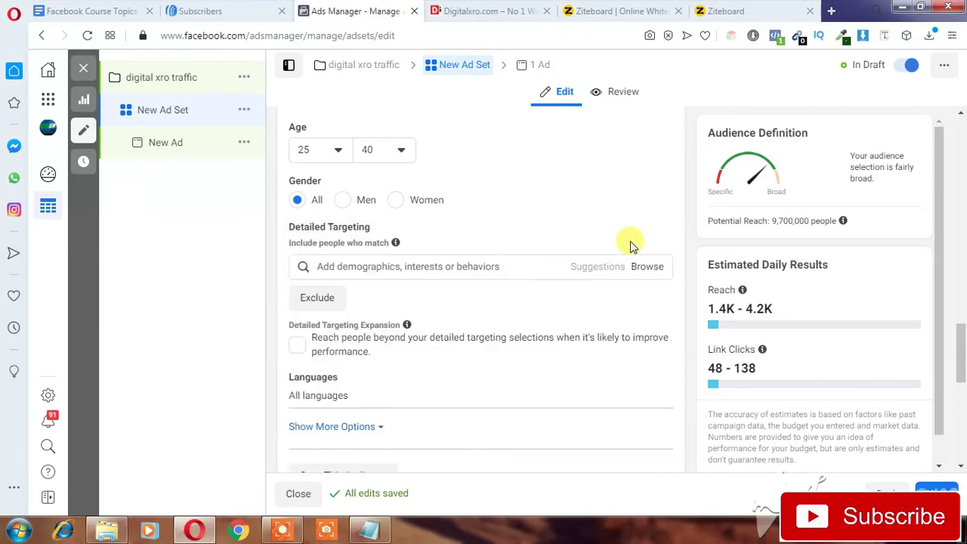
left_click(468, 266)
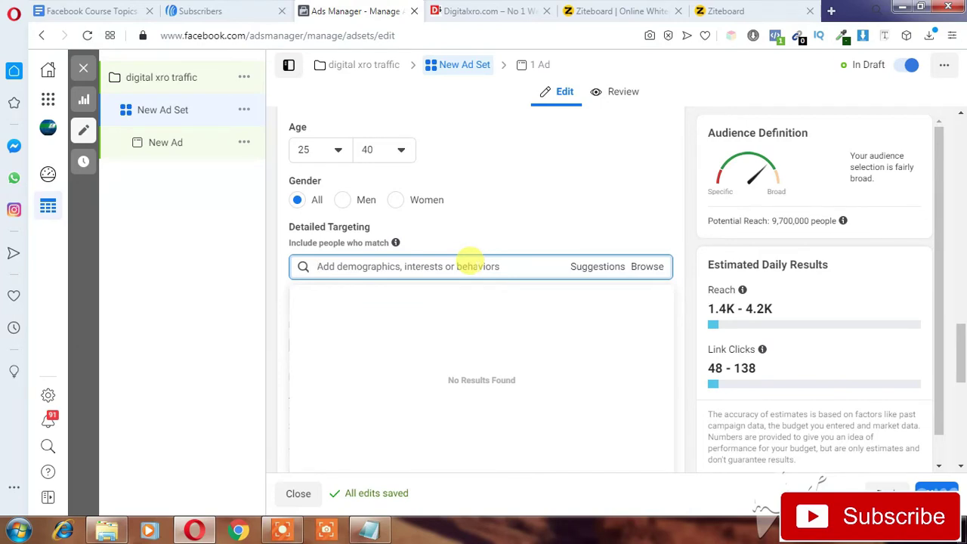
type("entr")
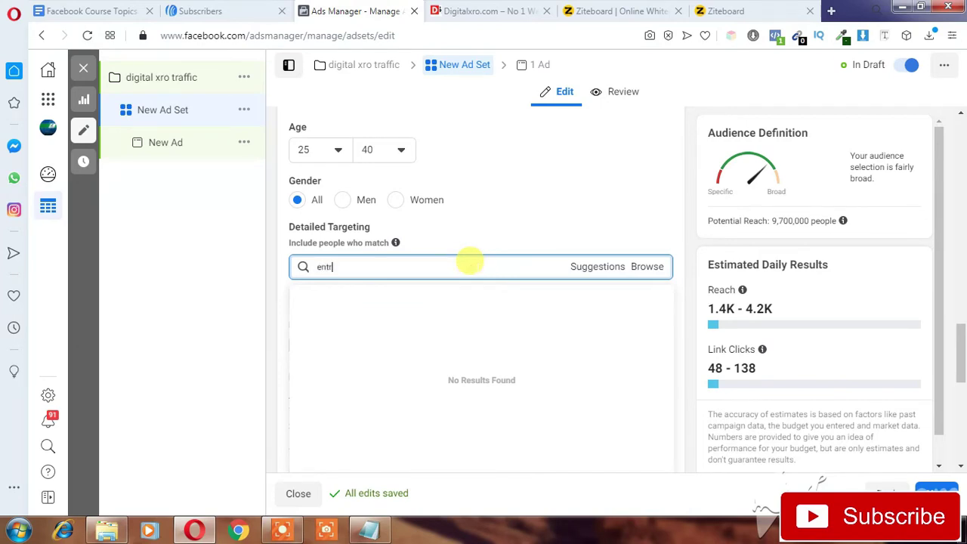
type("e")
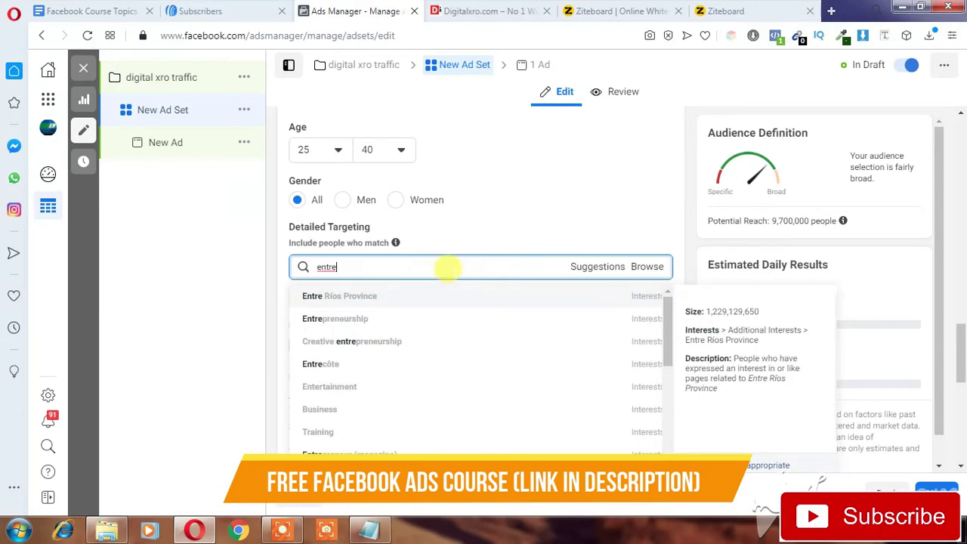
left_click(390, 320)
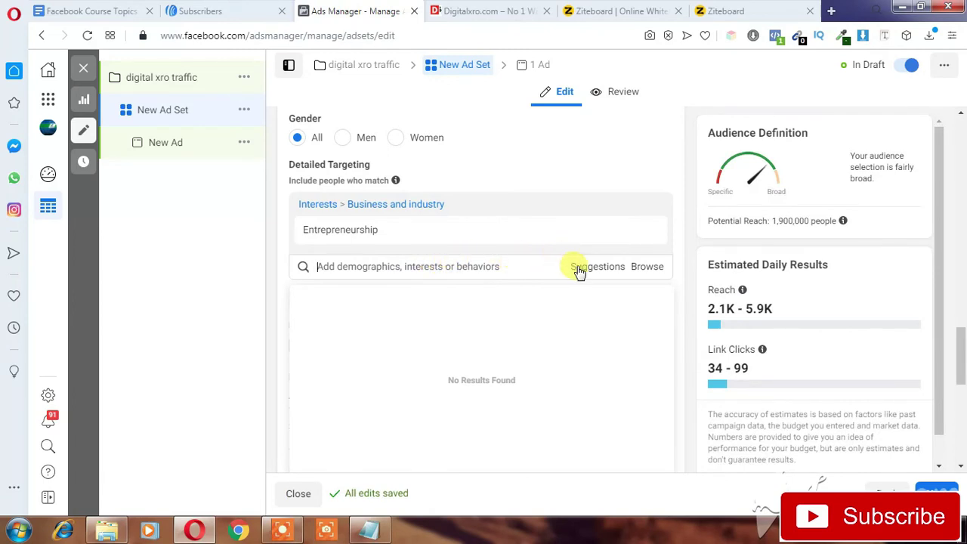
- Add the suggested interests Small and medium enterprises and Social media marketing to the detailed targeting
mouse_move(452, 243)
left_click(589, 269)
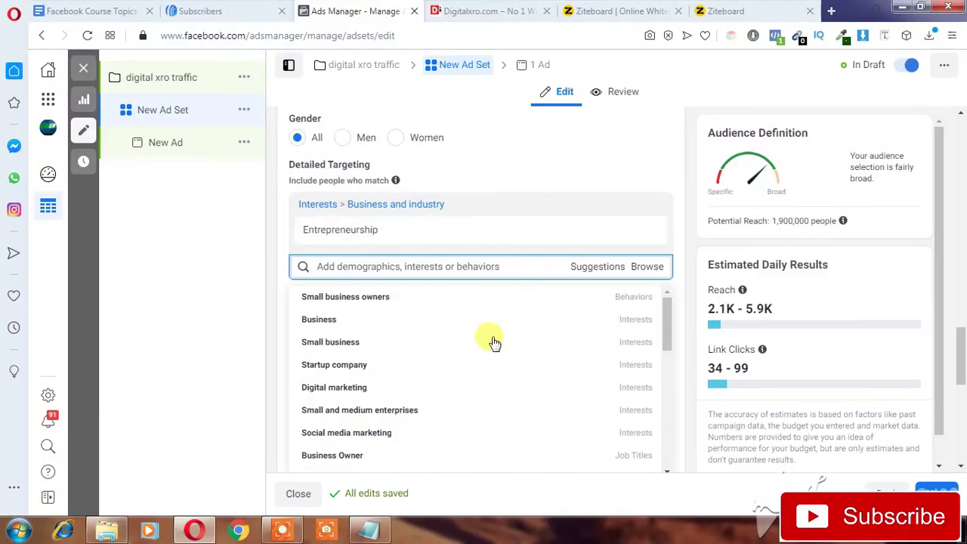
mouse_move(366, 365)
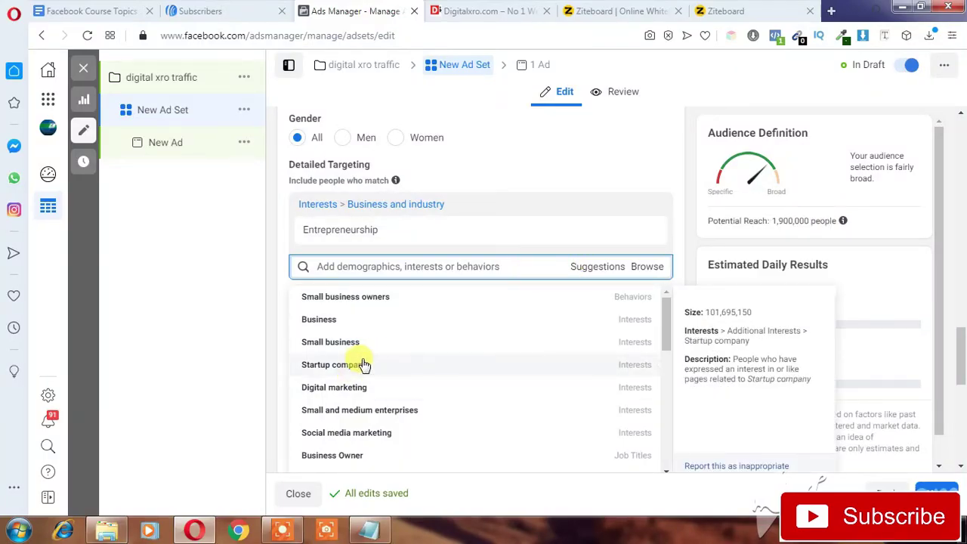
mouse_move(367, 393)
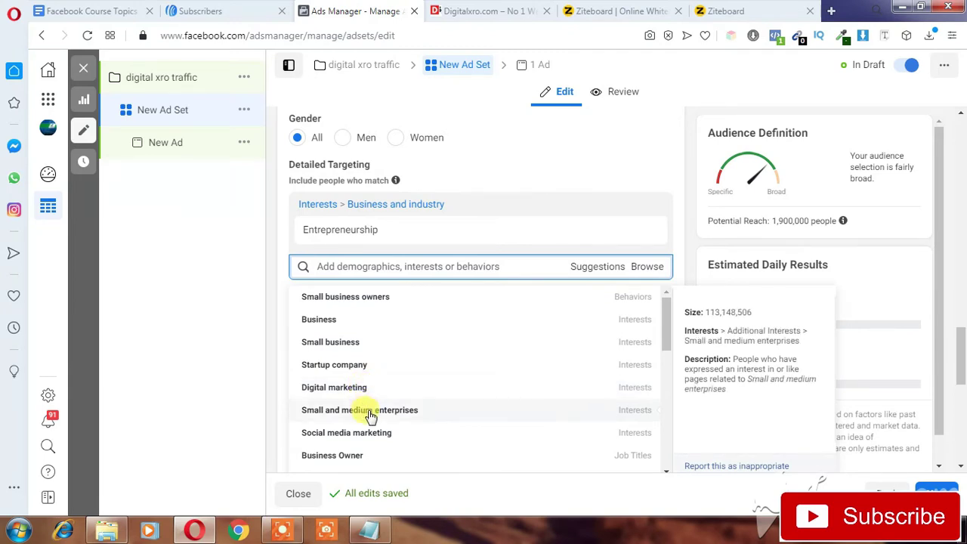
left_click(370, 412)
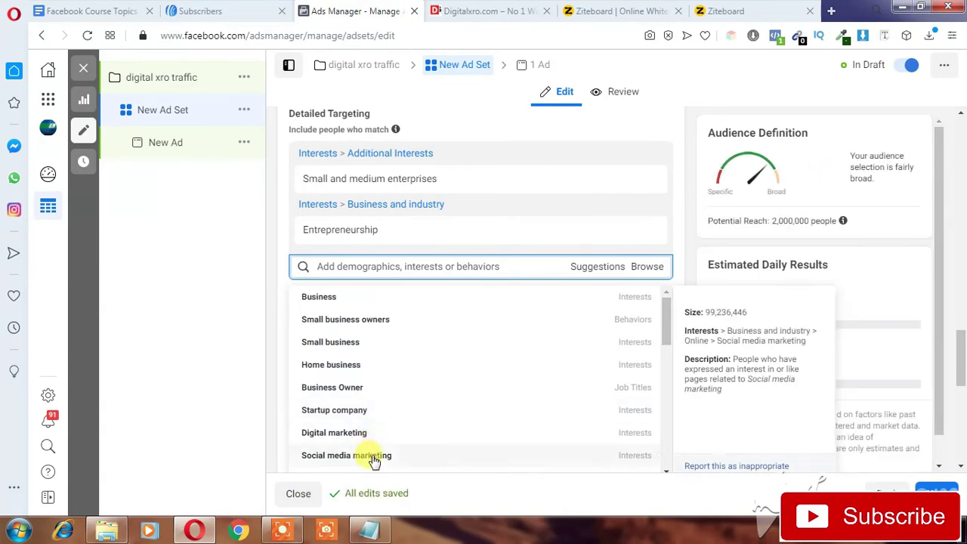
left_click(372, 455)
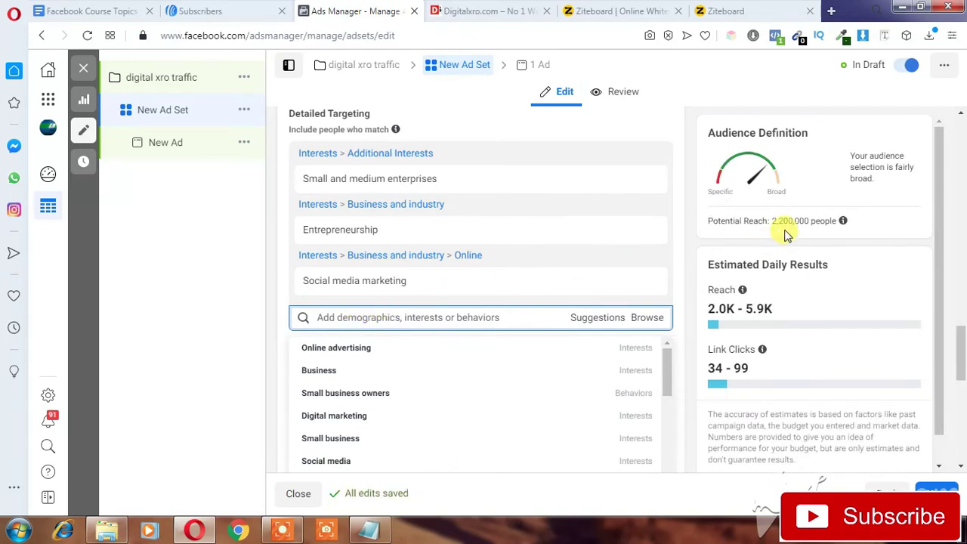
left_click(251, 265)
- Switch the ad set's placements to Manual Placements, leaving detailed targeting expansion off and languages at All languages
scroll(410, 276, "down", 3)
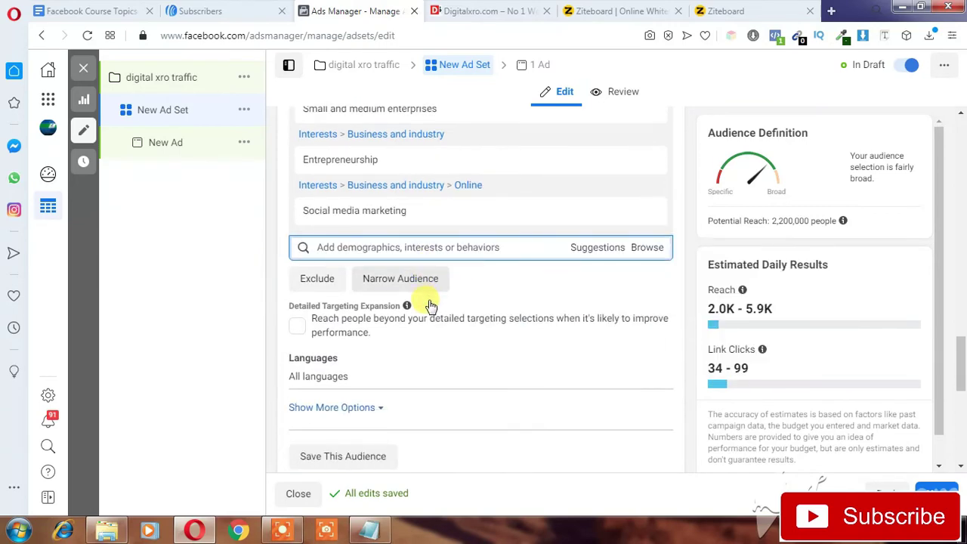
mouse_move(397, 152)
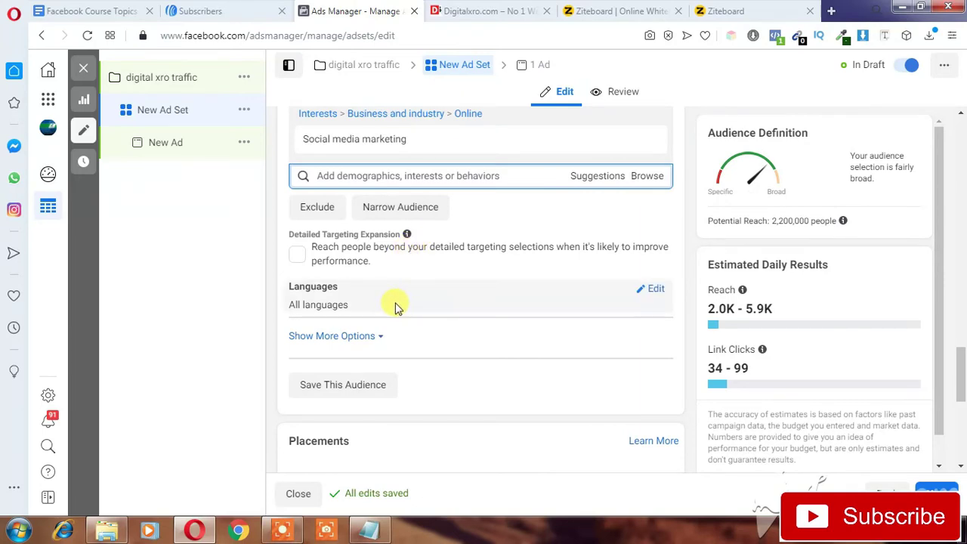
scroll(453, 330, "down", 3)
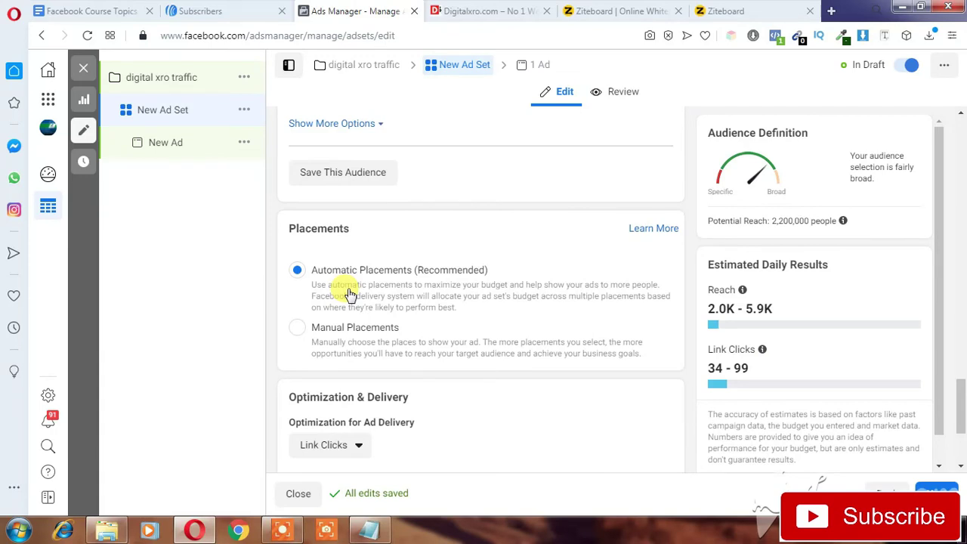
left_click(315, 334)
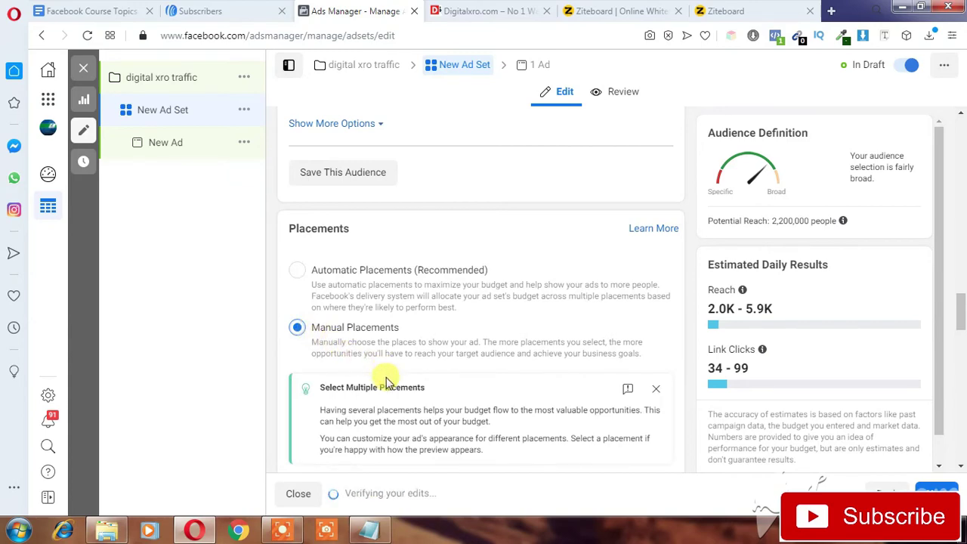
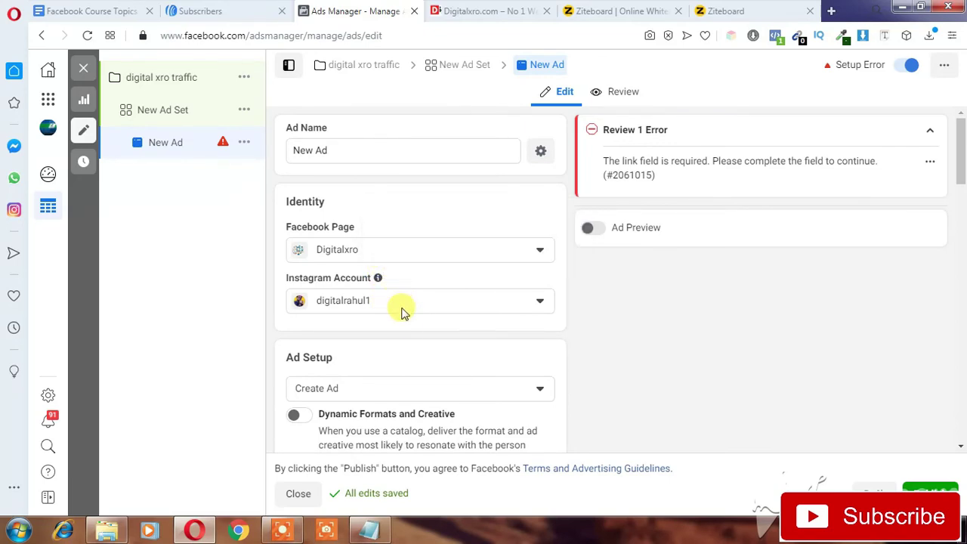
- Upload the video My Video7.mp4 from the Desktop as the new ad's media, keeping the Single Image or Video format
scroll(401, 330, "down", 2)
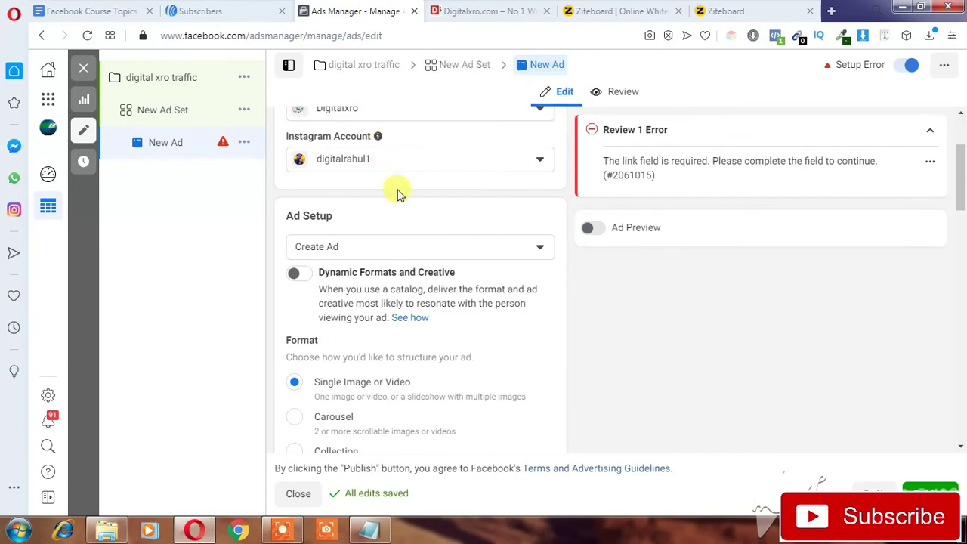
scroll(399, 228, "down", 1)
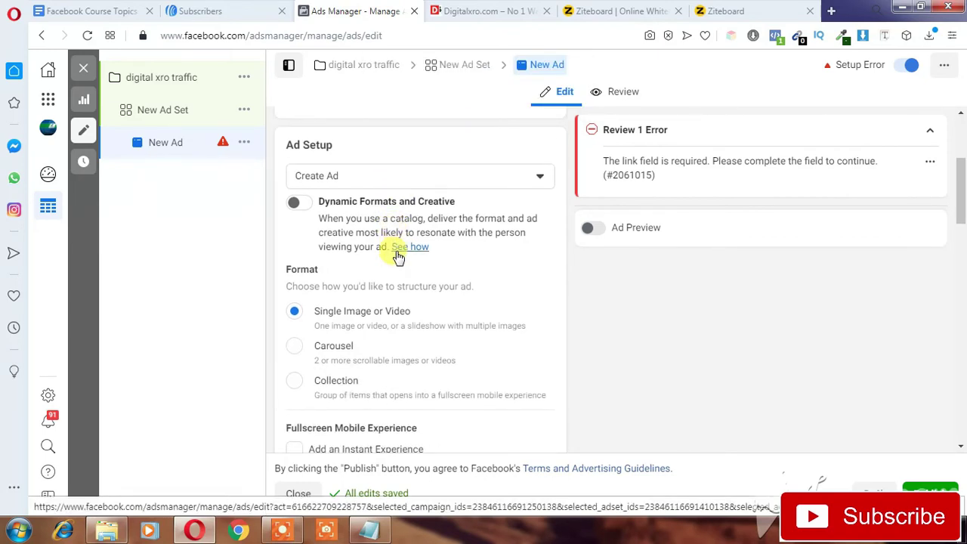
scroll(395, 255, "down", 1)
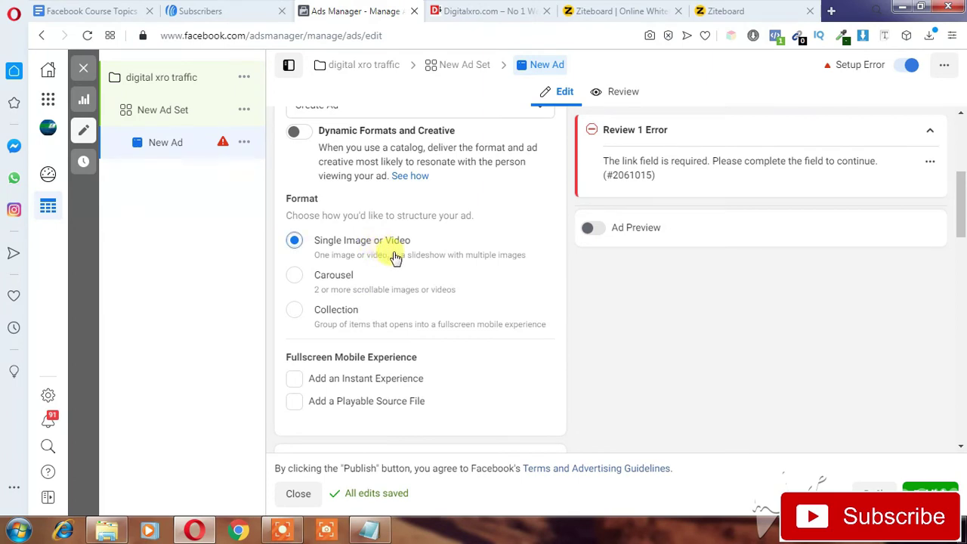
scroll(411, 265, "down", 3)
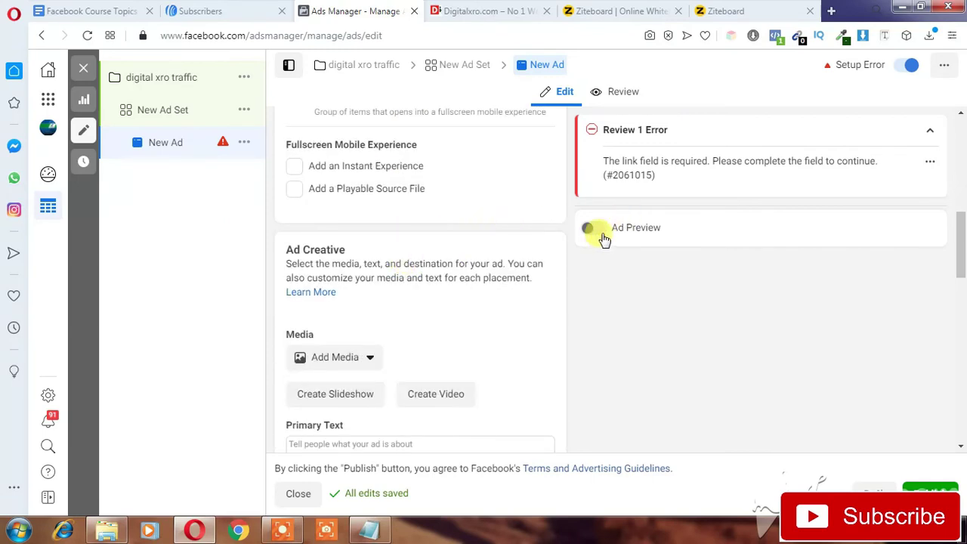
scroll(393, 249, "down", 1)
scroll(390, 257, "down", 2)
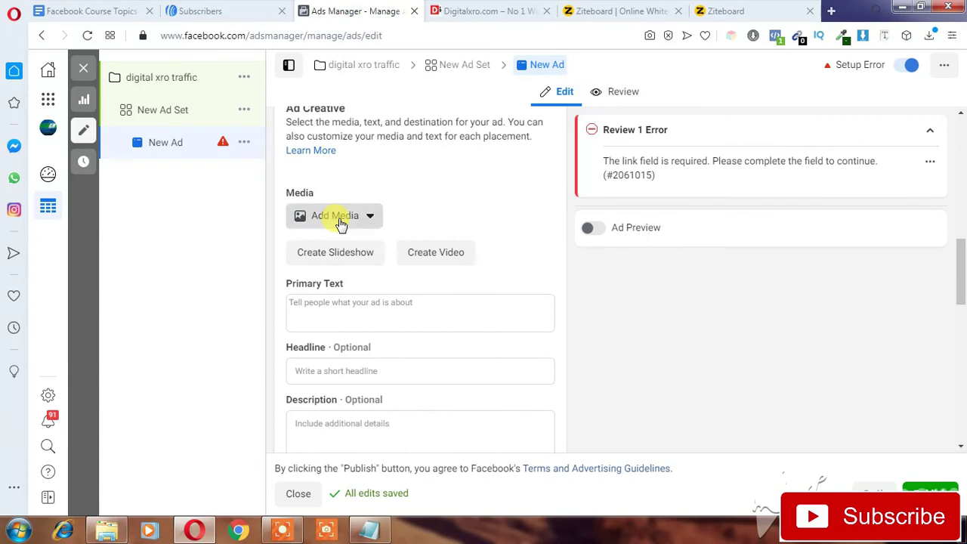
left_click(337, 221)
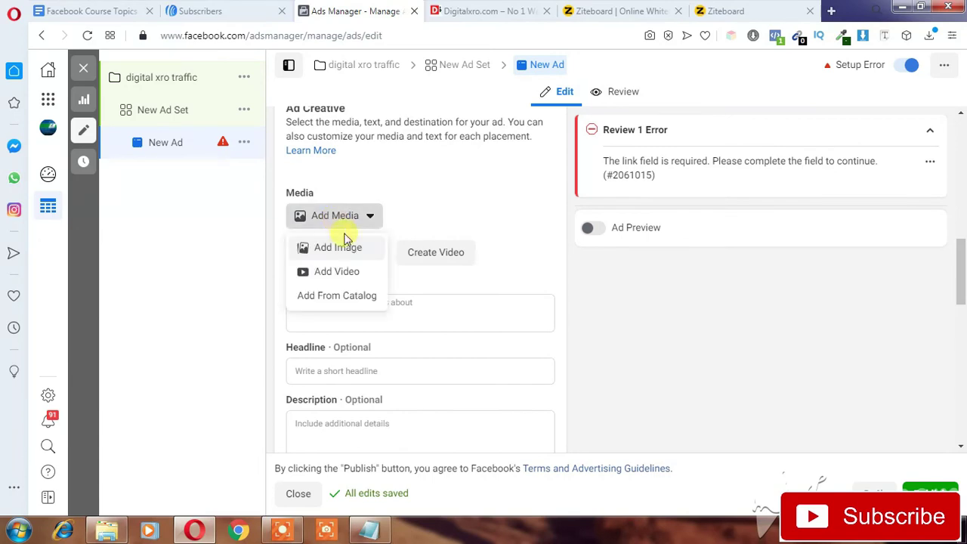
left_click(338, 272)
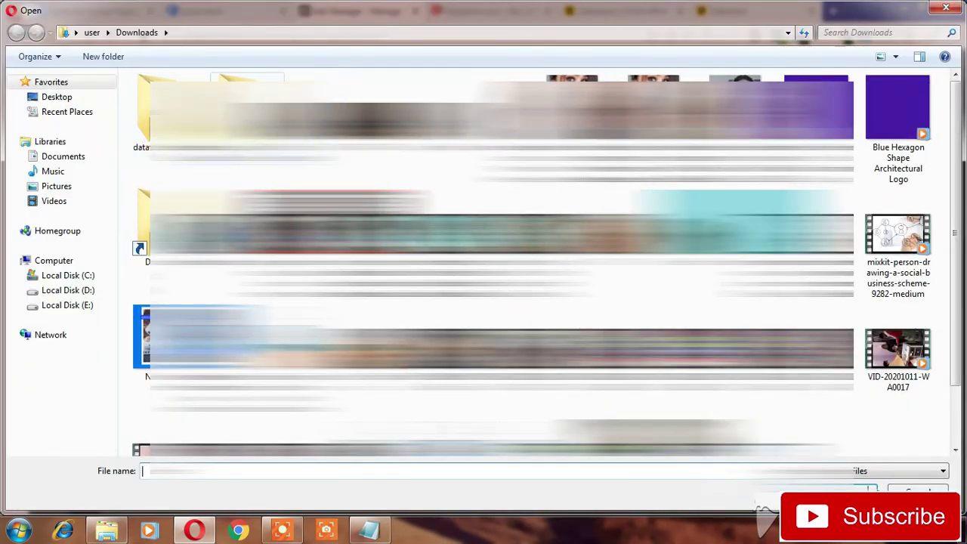
left_click(80, 99)
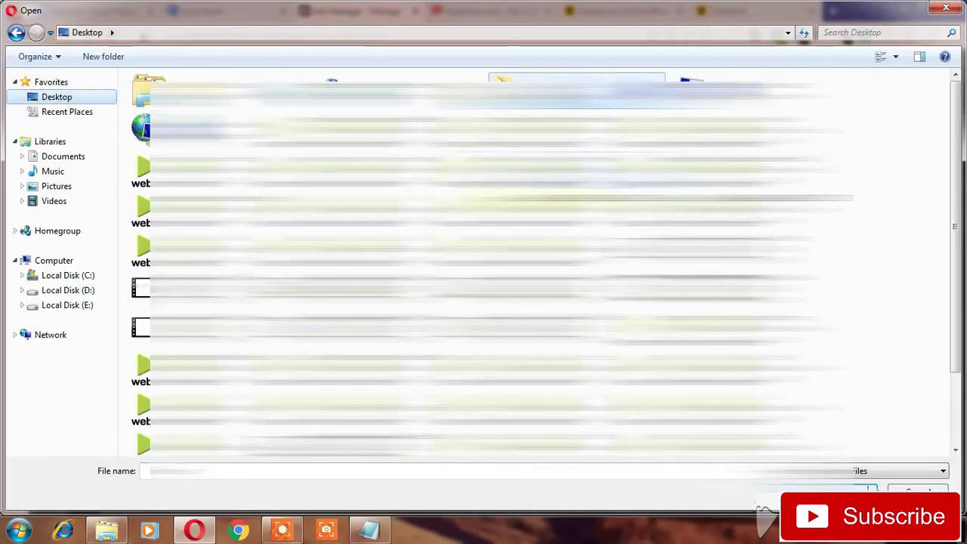
key("m")
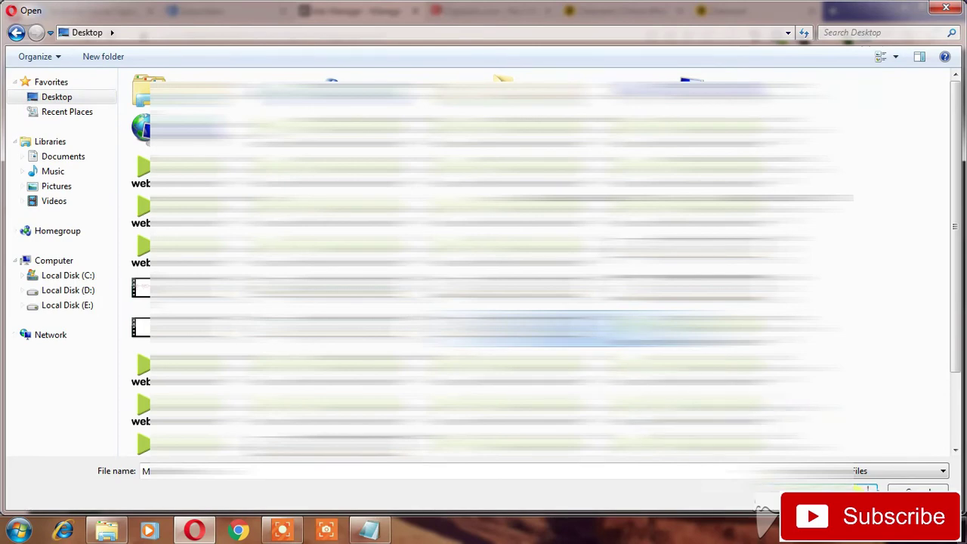
left_click(865, 490)
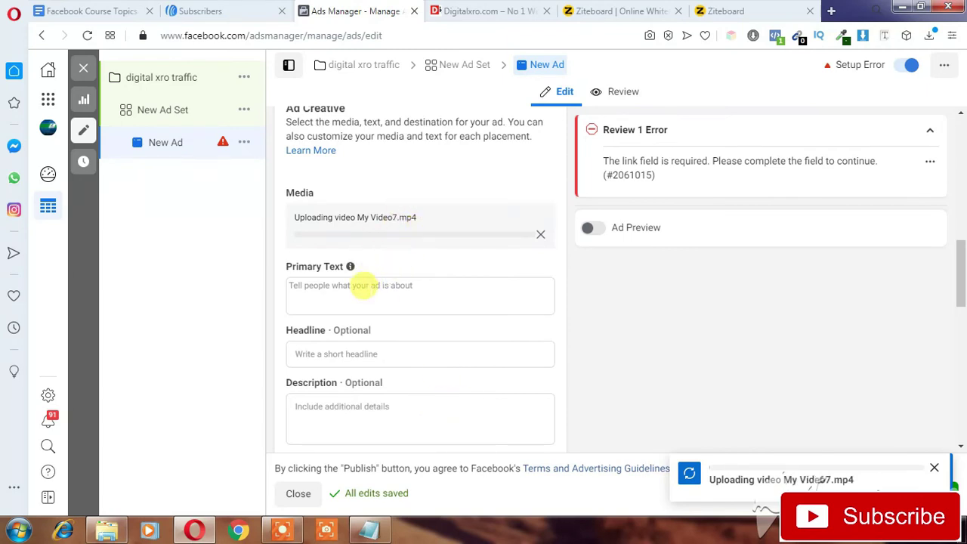
left_click(361, 286)
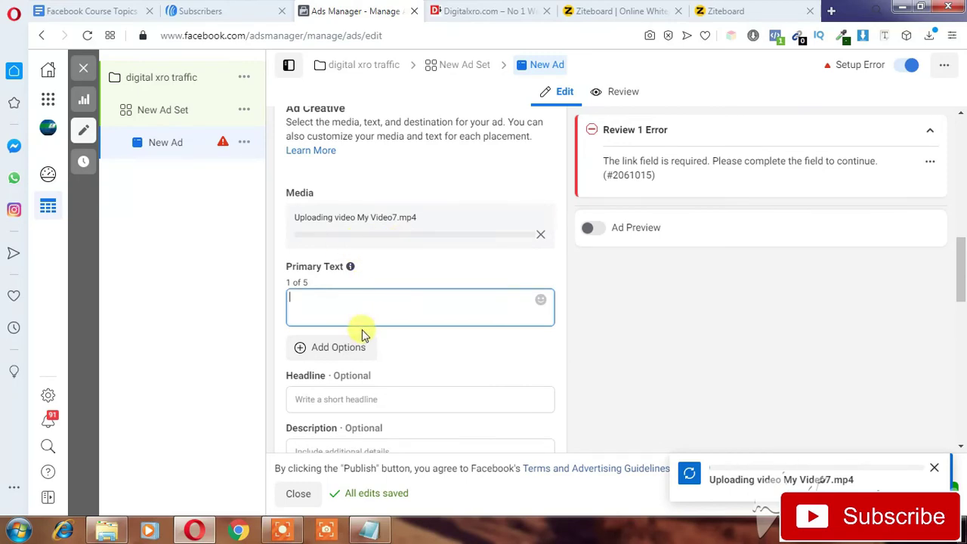
left_click(292, 533)
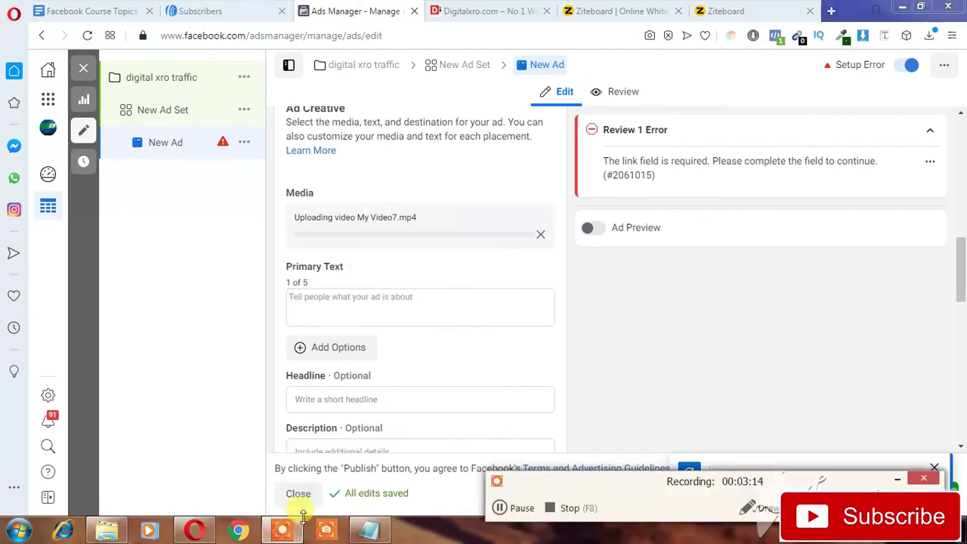
left_click(522, 510)
left_click(521, 510)
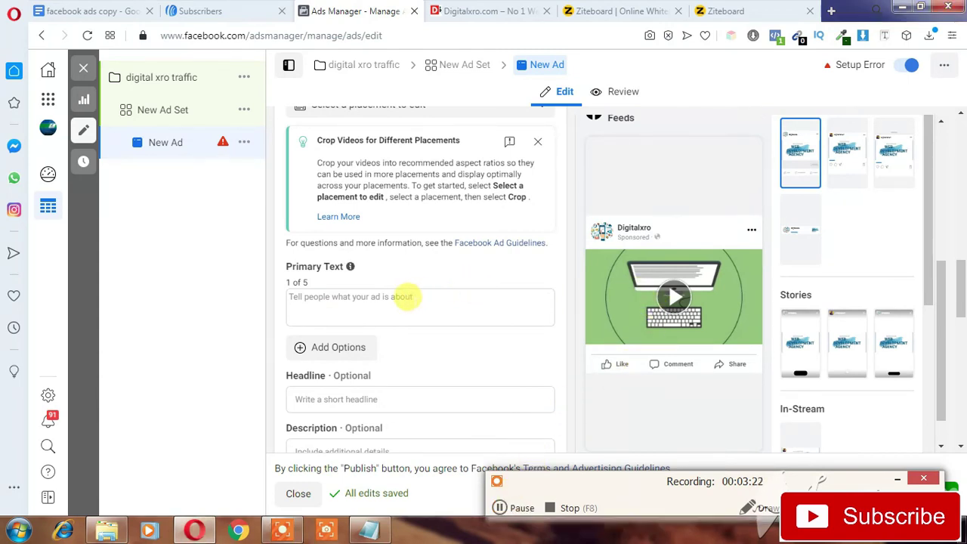
- Copy the full promotional text, from the website offer line to the Book now line, from the "facebook ads copy" document
left_click(404, 297)
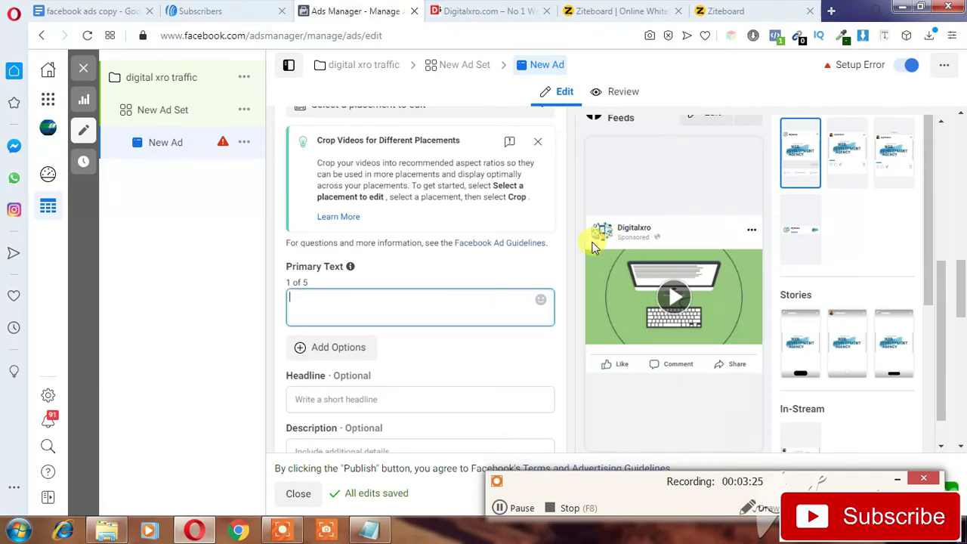
left_click(127, 12)
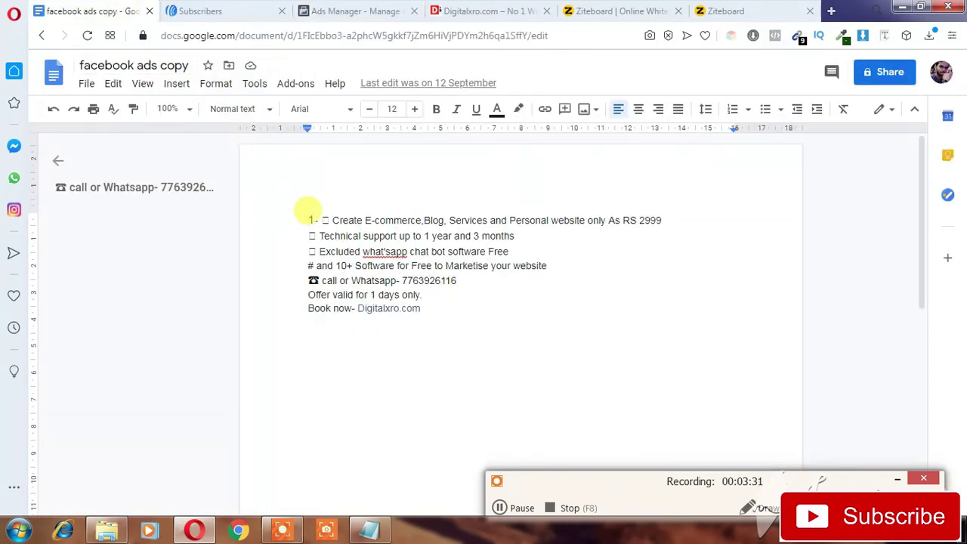
left_click(316, 219)
left_click_drag(315, 219, 443, 305)
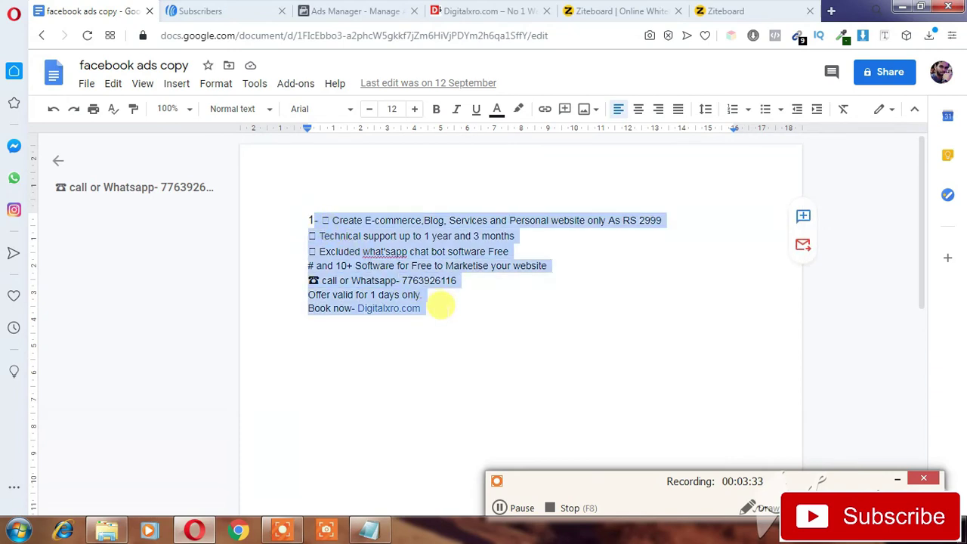
right_click(368, 226)
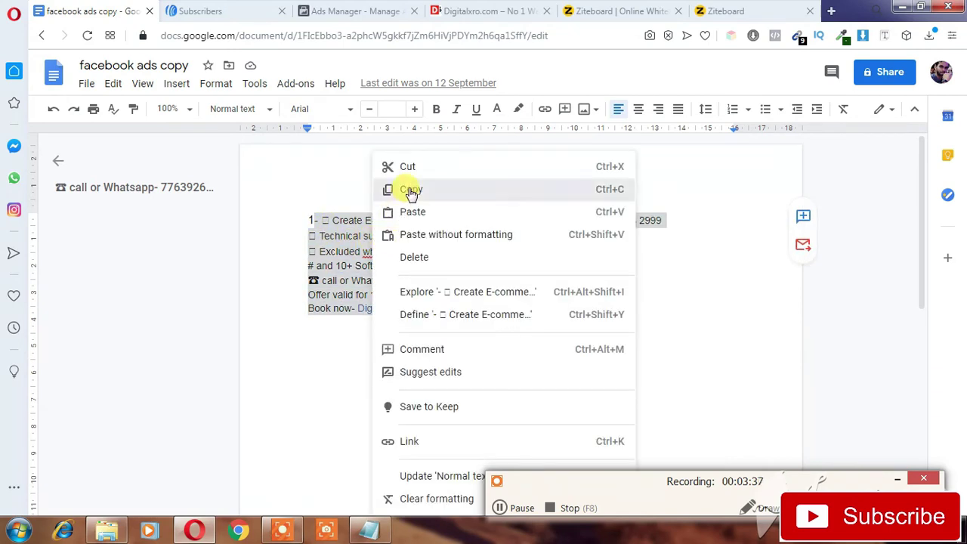
left_click(345, 225)
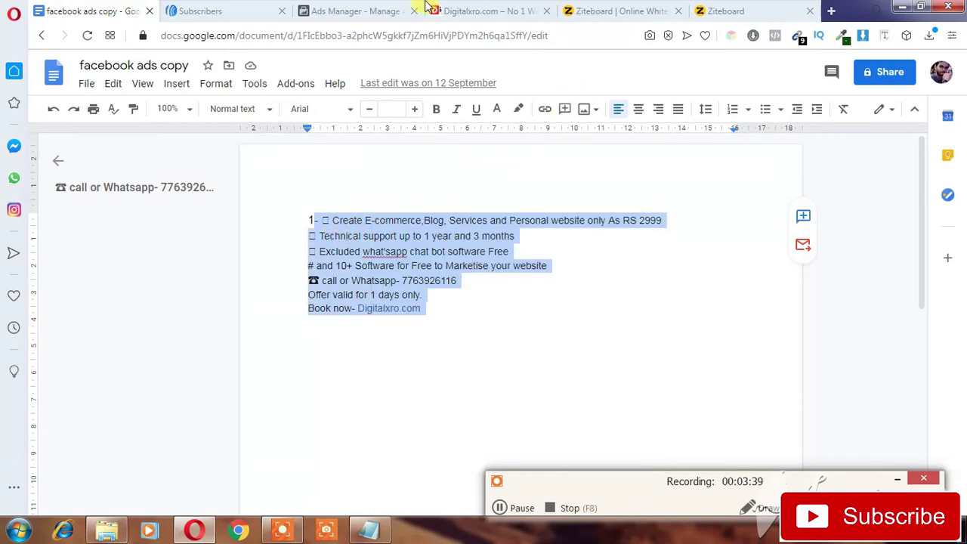
- Paste the copied promotional text into the new ad's Primary Text in Ads Manager
left_click(367, 9)
right_click(330, 296)
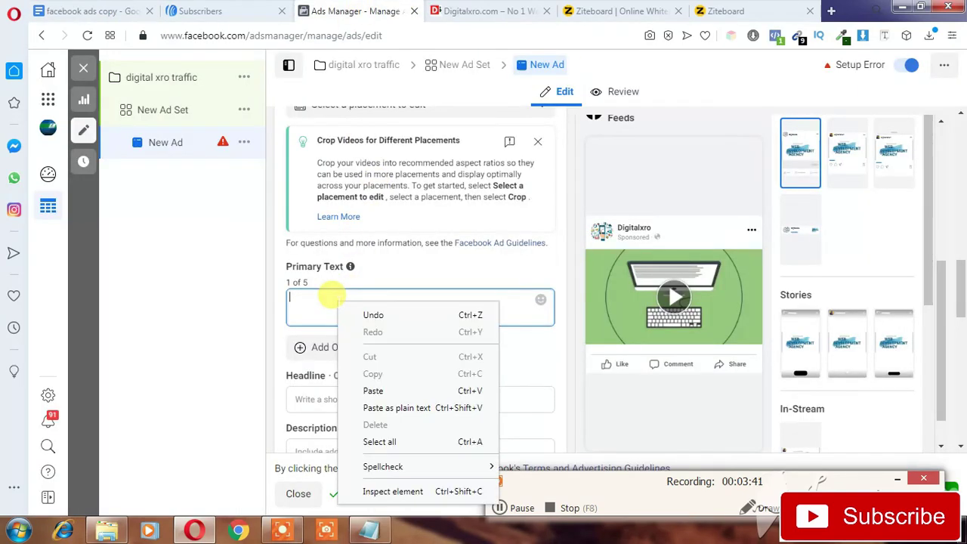
left_click(373, 391)
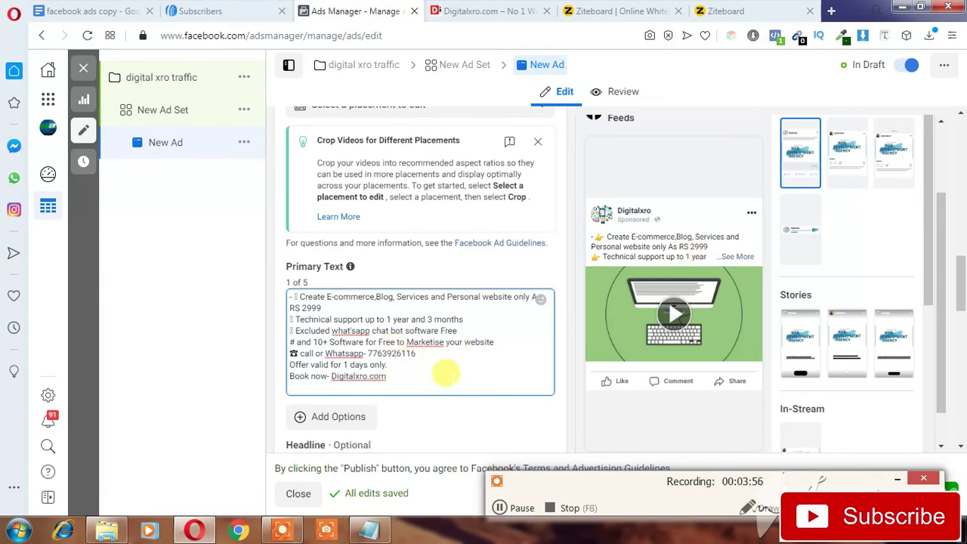
- Enter "Get Free Website Related Query" as the ad's headline
scroll(454, 402, "down", 1)
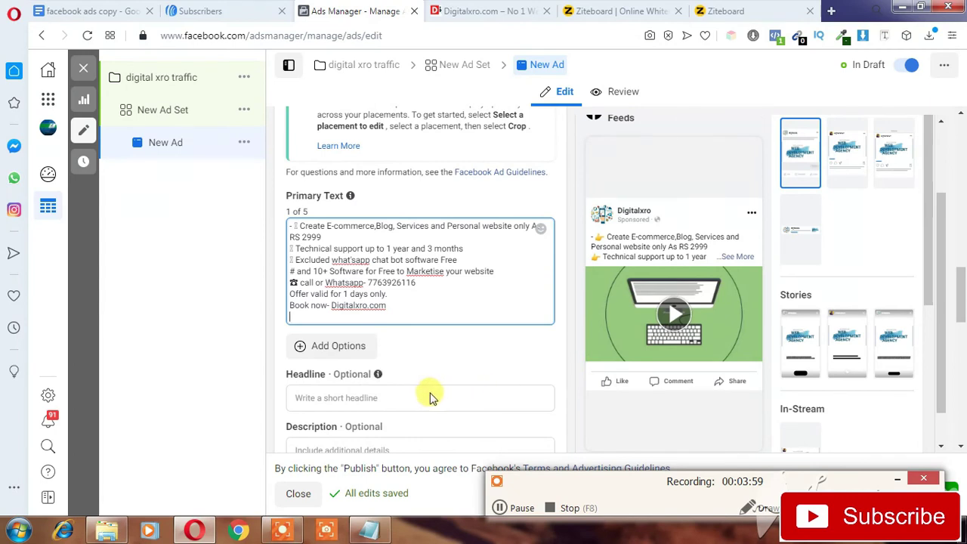
left_click(419, 393)
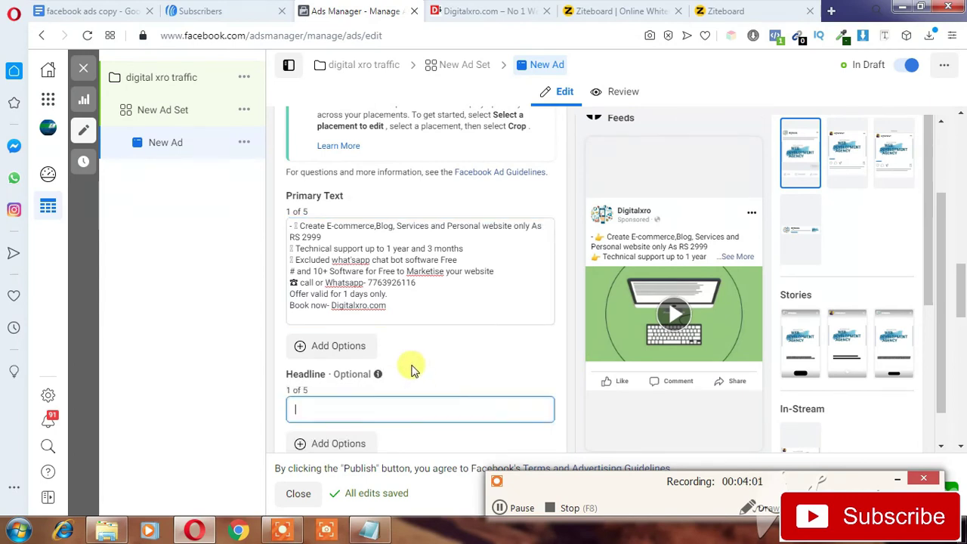
scroll(410, 369, "down", 2)
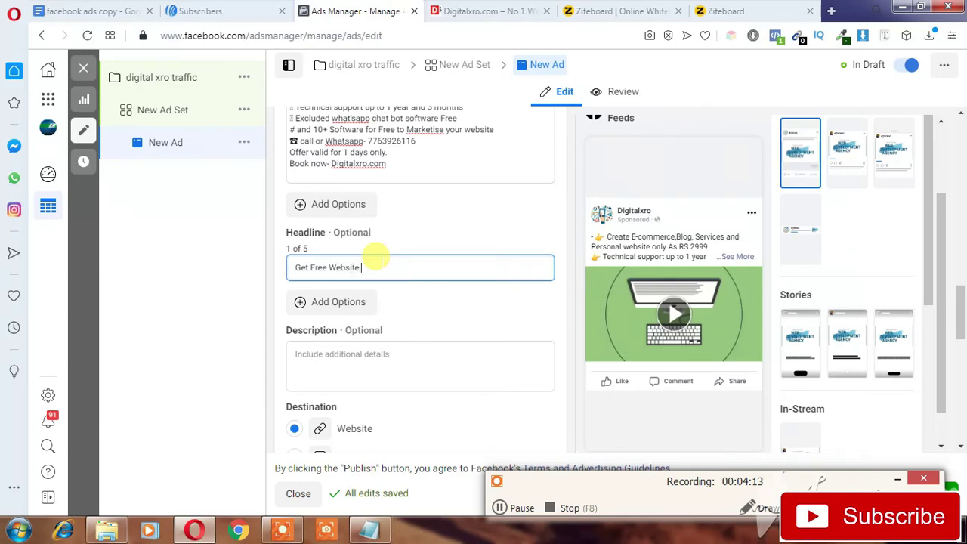
type("Rela")
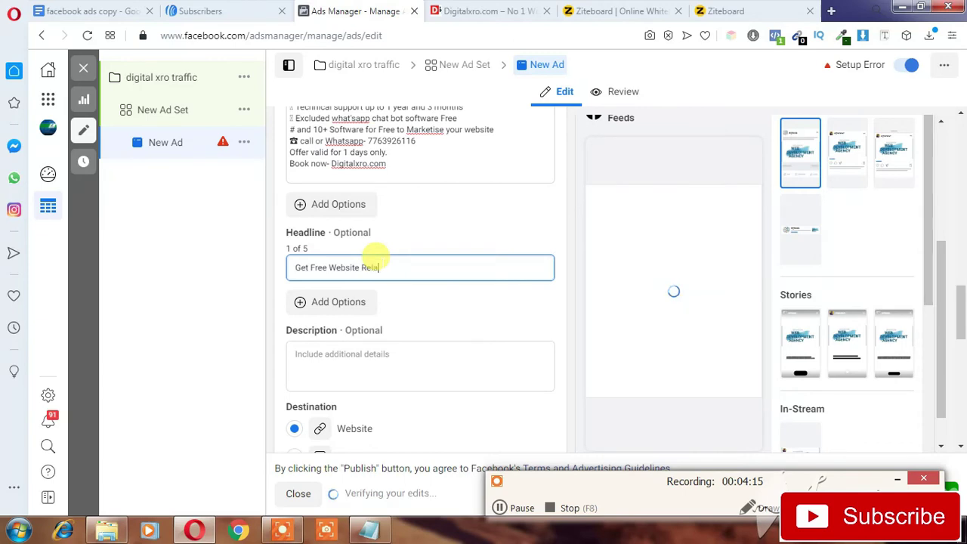
type("ted Q")
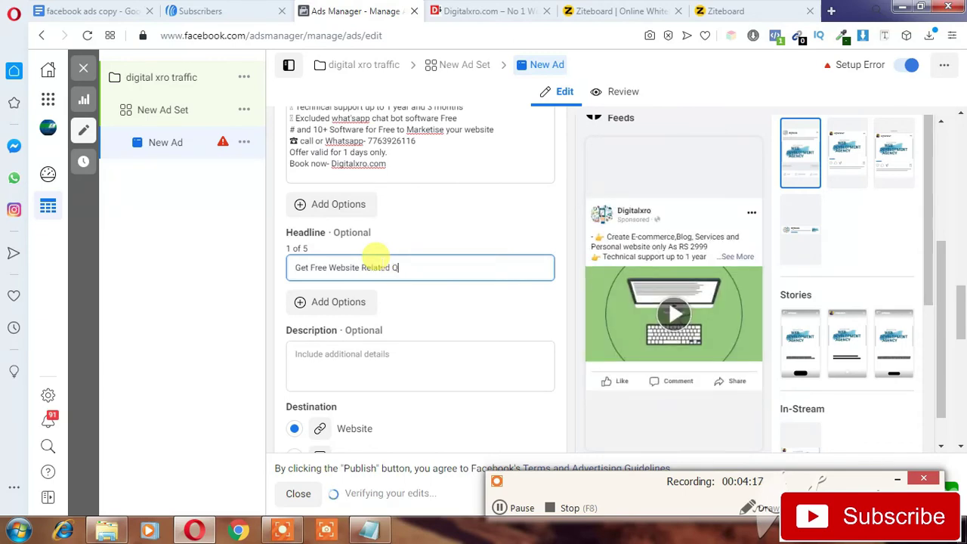
type("uery")
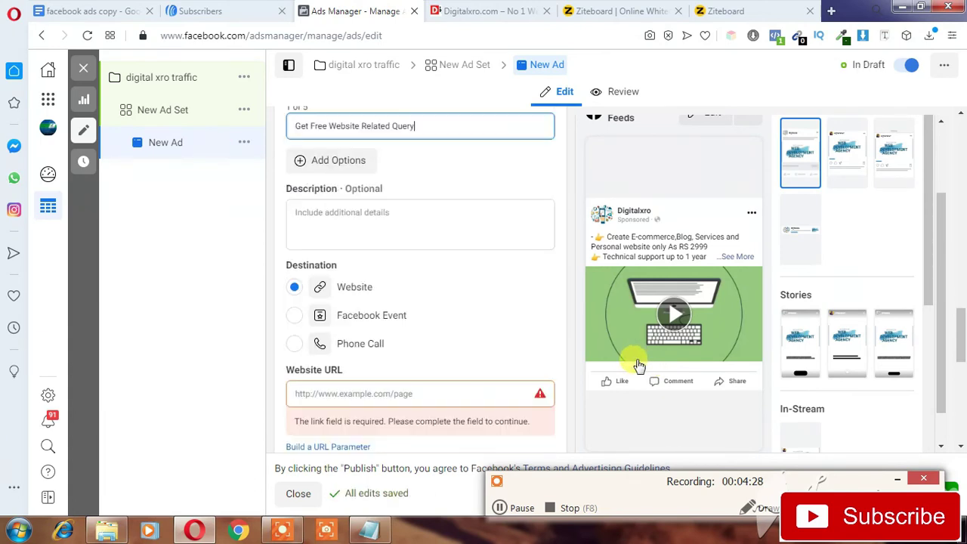
left_click(482, 273)
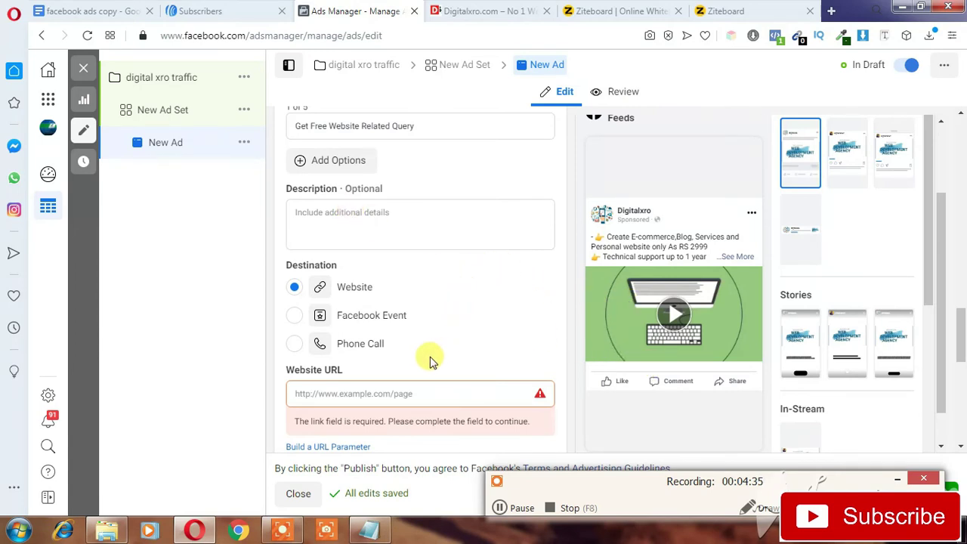
scroll(416, 367, "down", 1)
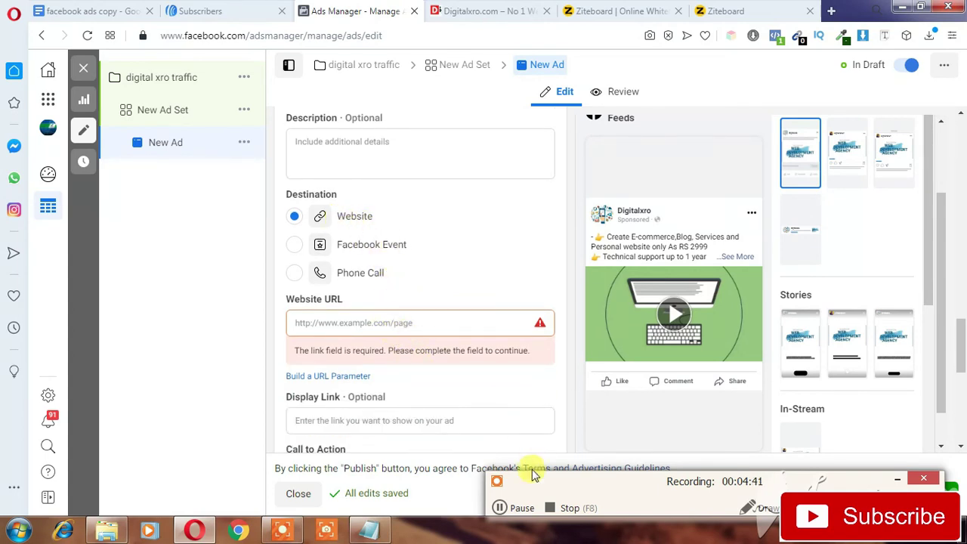
left_click(896, 484)
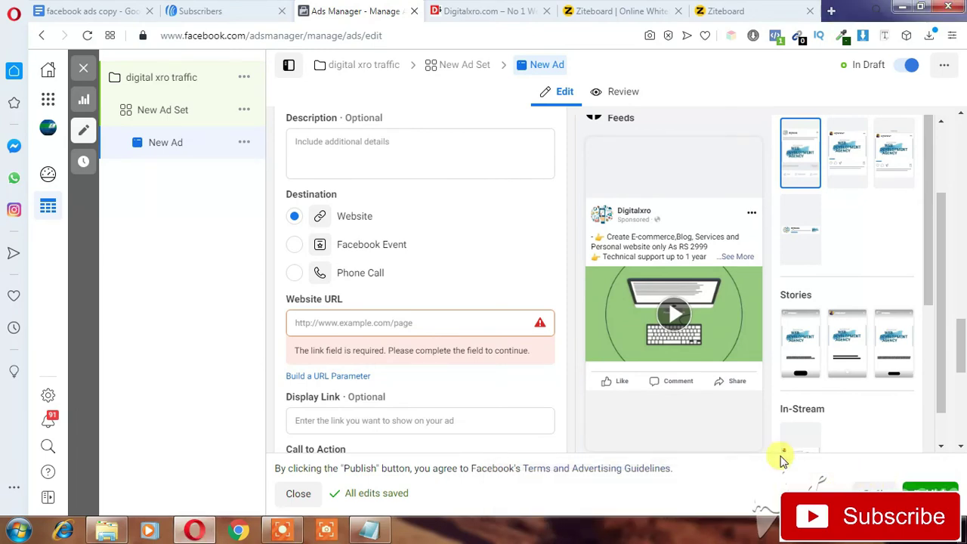
left_click(488, 10)
left_click(195, 38)
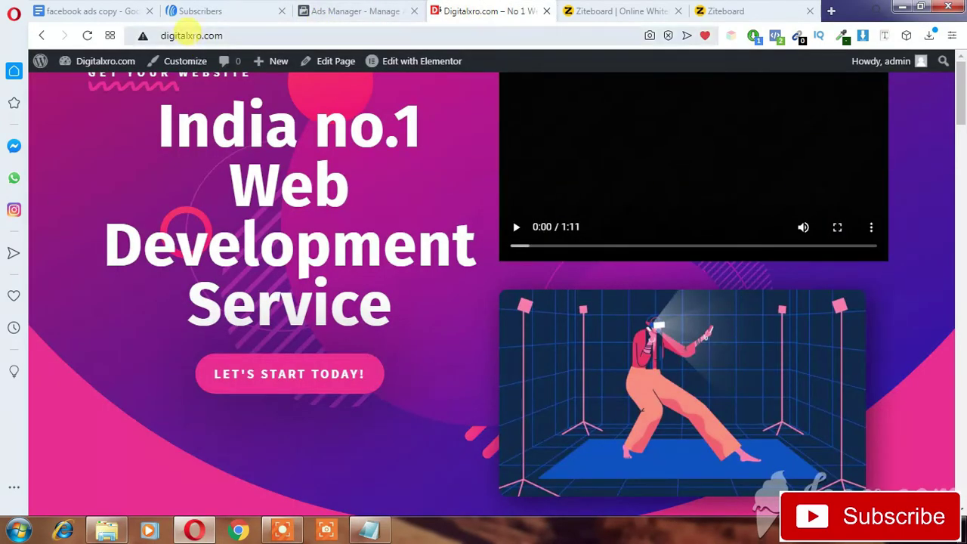
right_click(195, 37)
left_click(224, 94)
left_click(335, 11)
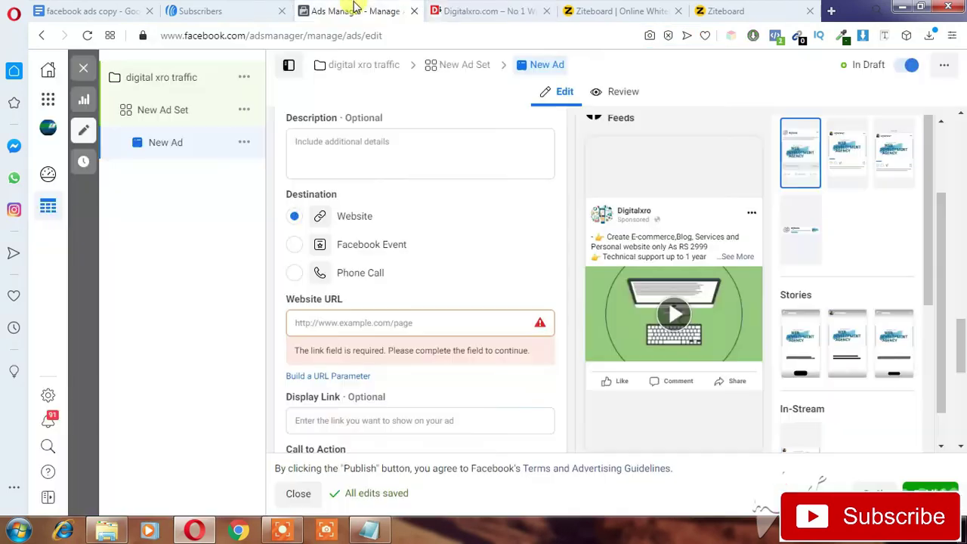
left_click(330, 323)
right_click(330, 323)
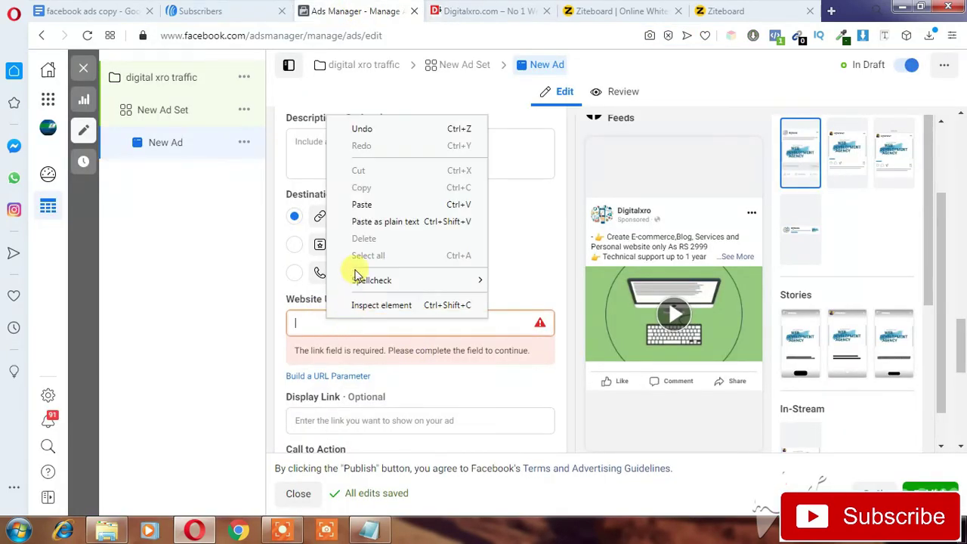
left_click(367, 205)
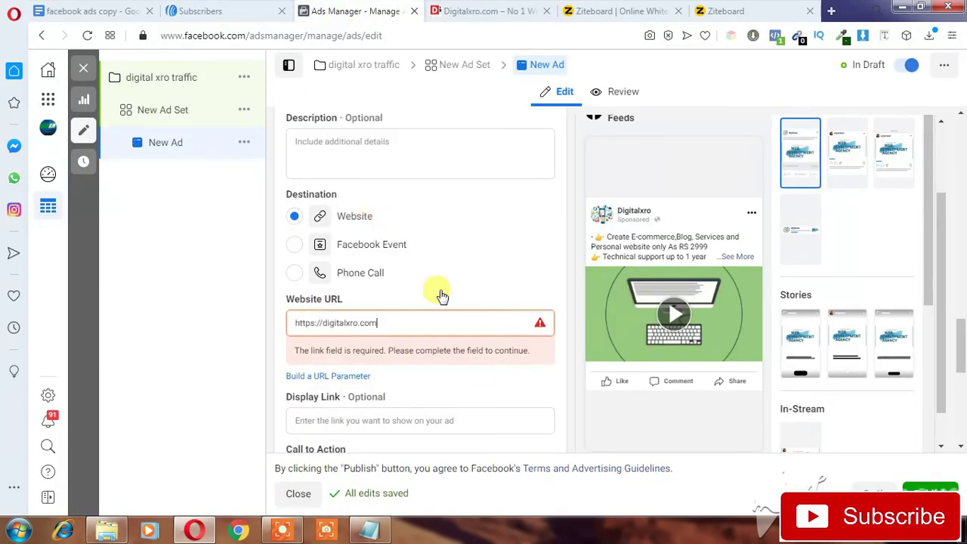
left_click(484, 385)
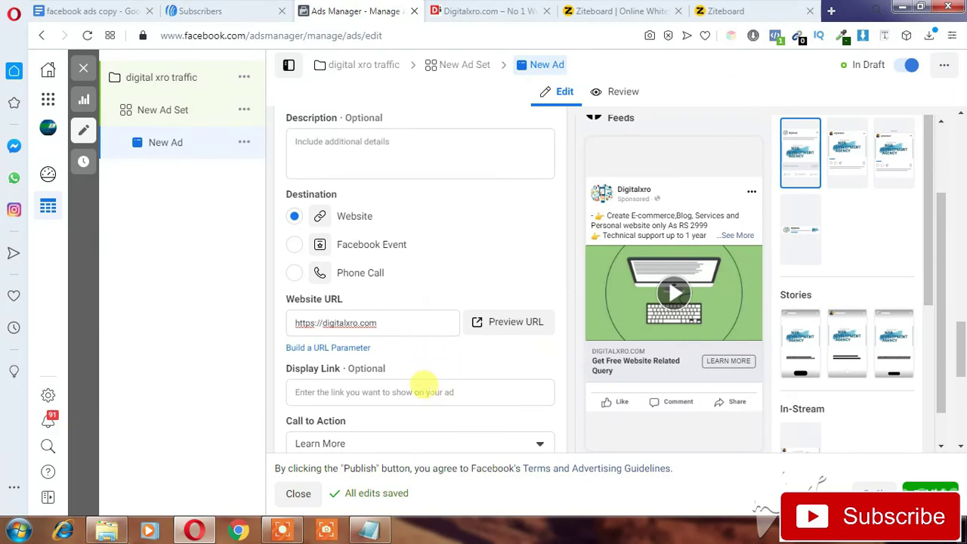
right_click(427, 386)
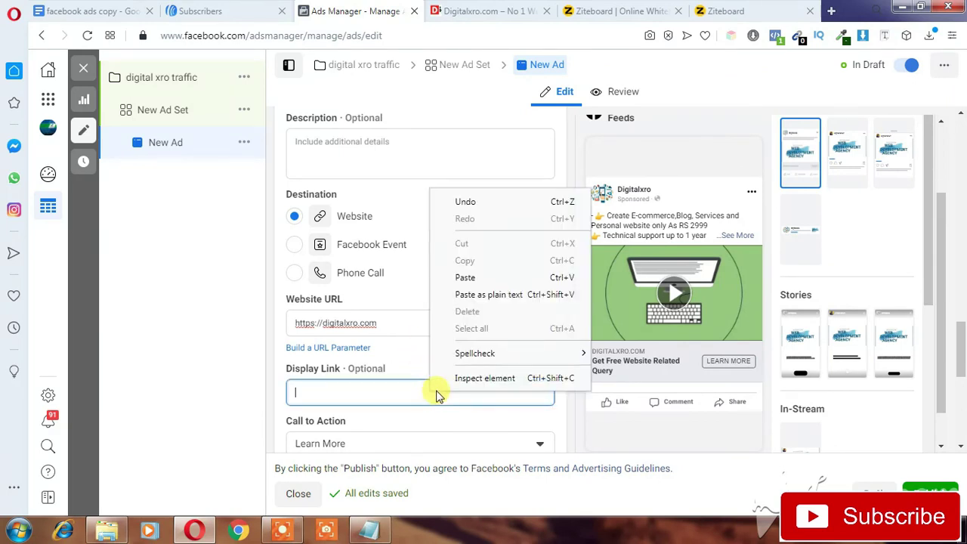
left_click(460, 276)
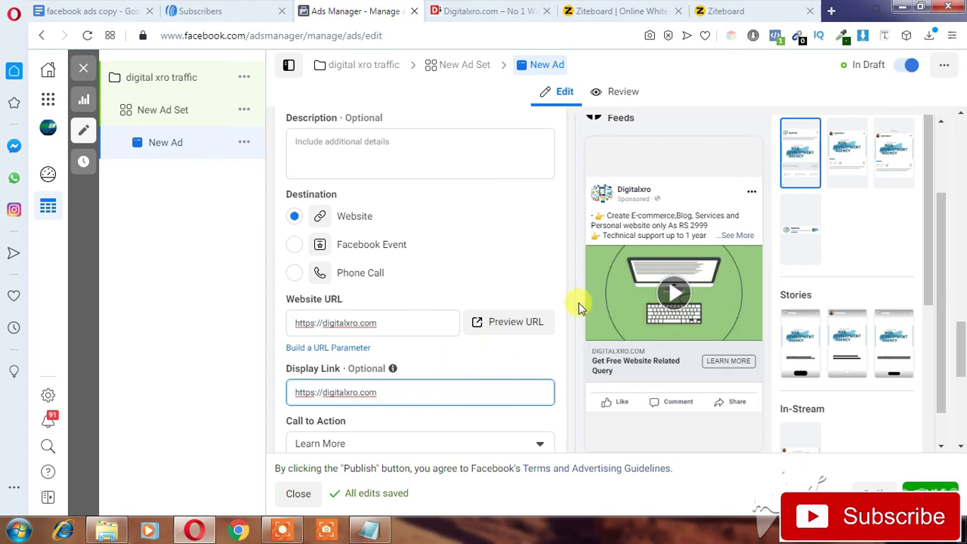
left_click(579, 309)
- Review the call to action choices and keep Learn More for the ad
scroll(470, 391, "down", 3)
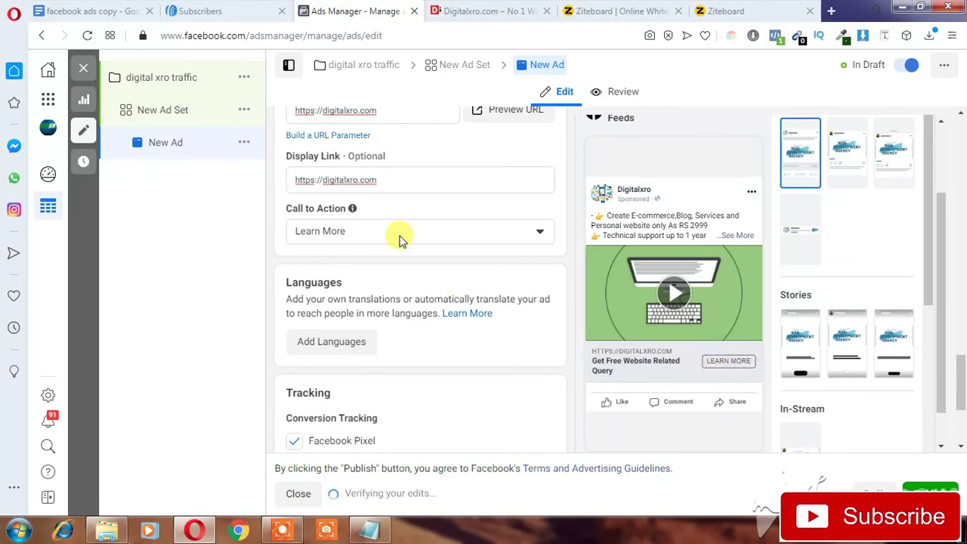
left_click(400, 233)
left_click(391, 266)
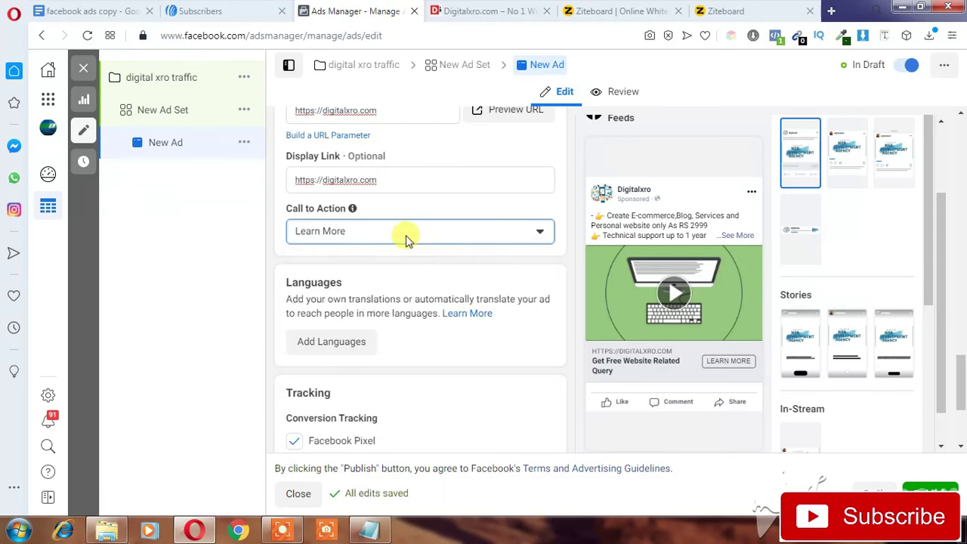
left_click(405, 239)
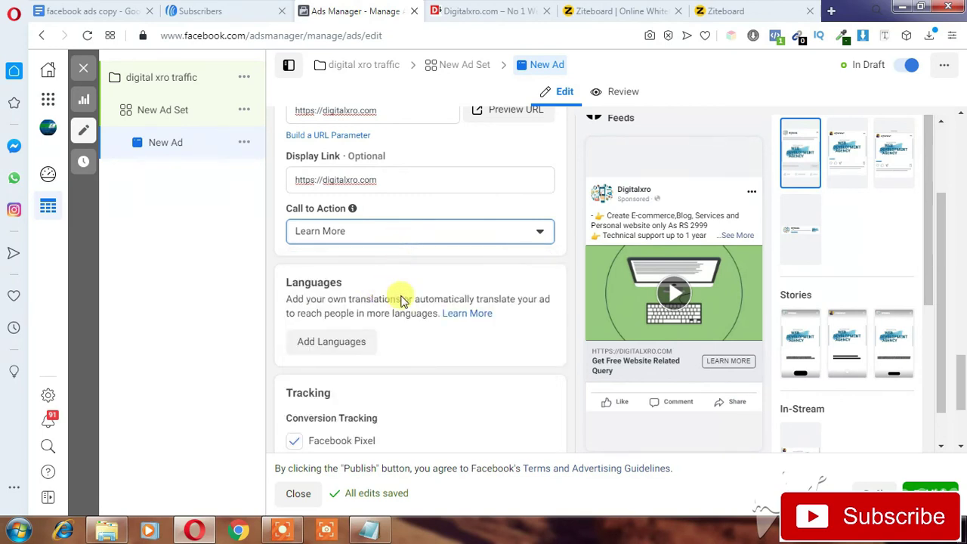
- Publish the campaign with Facebook Pixel conversion tracking left on, and switch to the Digitalxro.com website
scroll(399, 377, "down", 2)
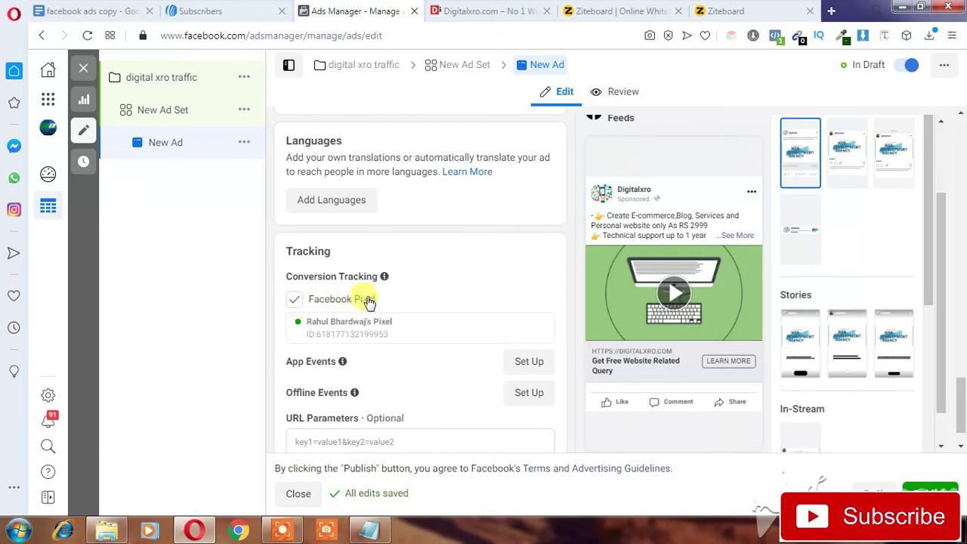
scroll(421, 330, "down", 1)
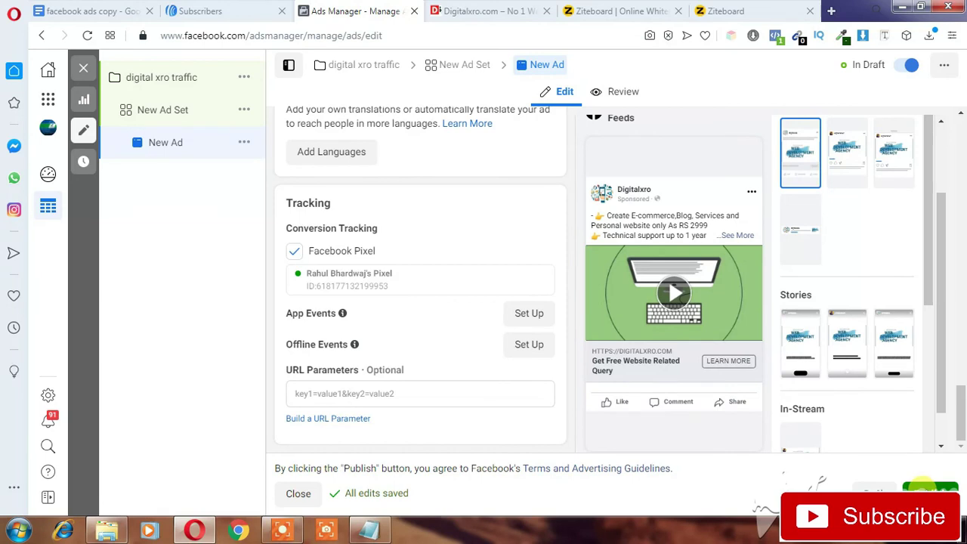
left_click(927, 487)
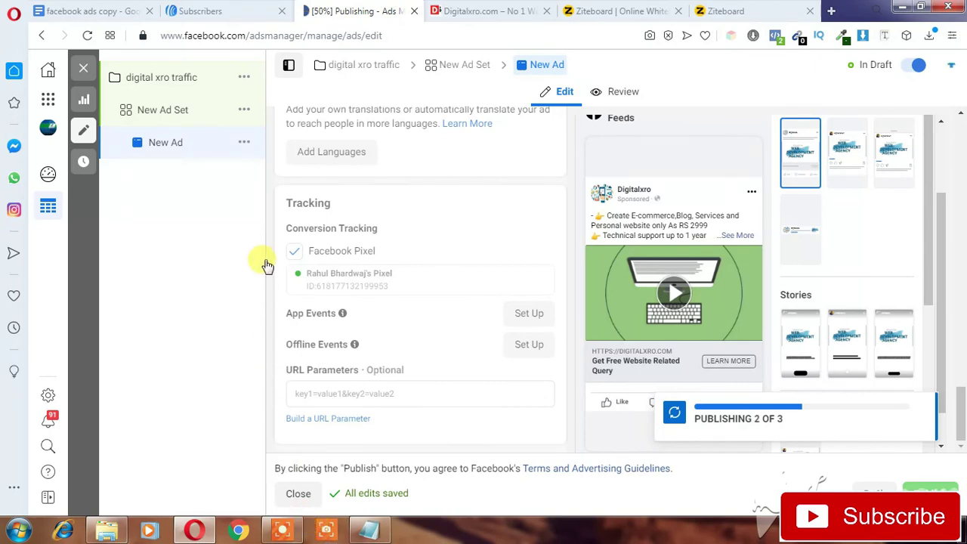
left_click(491, 11)
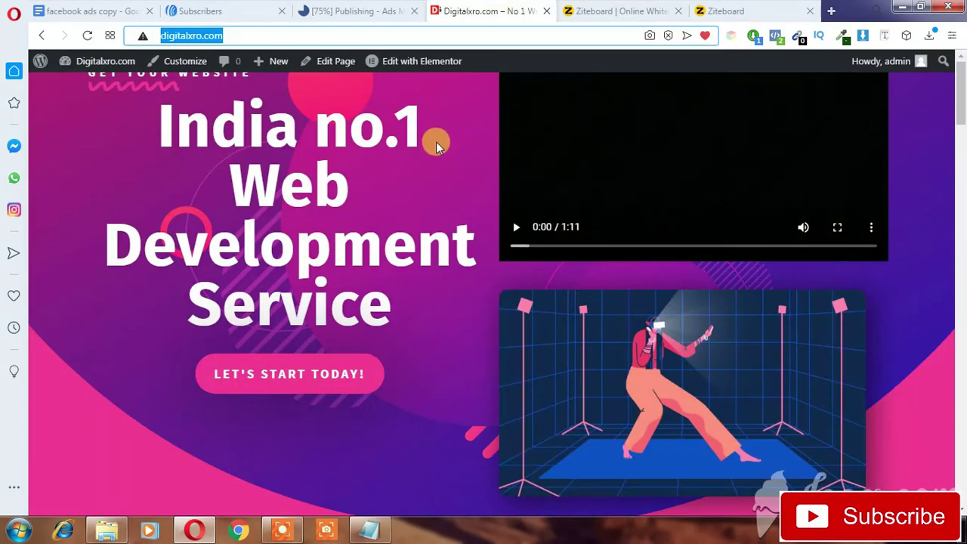